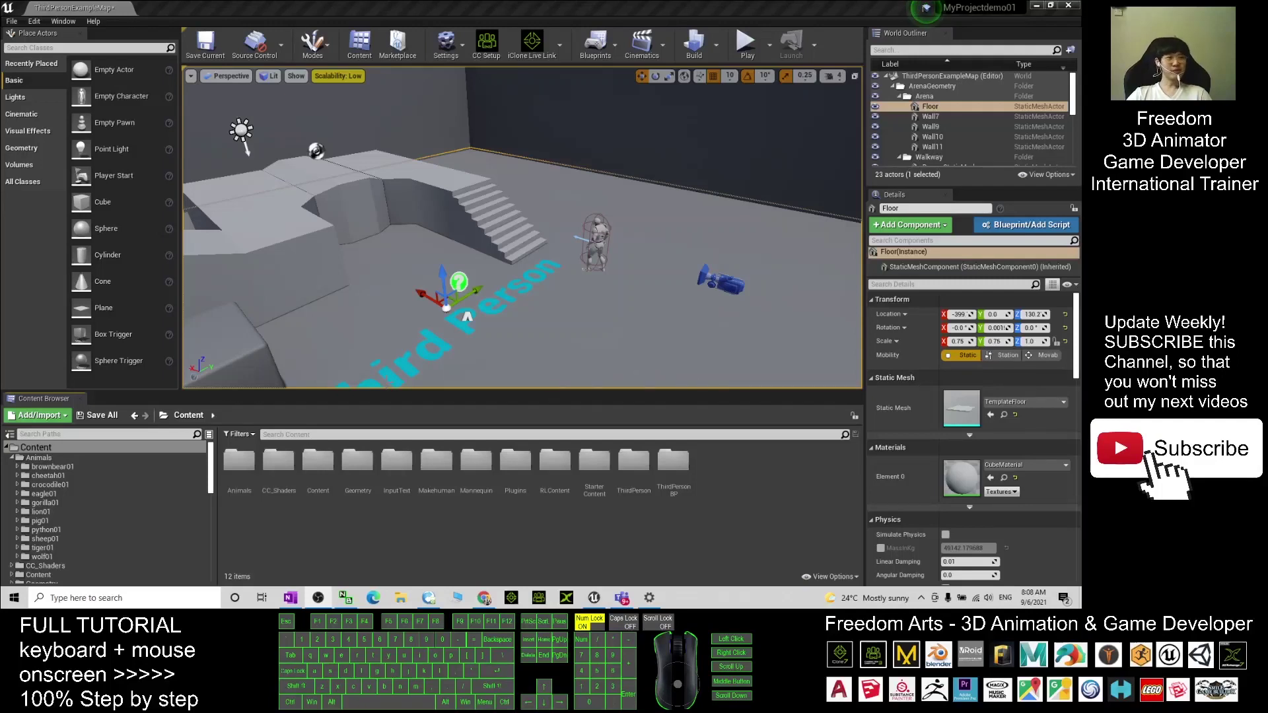
# Step: Look around the third-person level by flying the viewport camera with right-drag and S
pyautogui.doubleClick(324, 459)
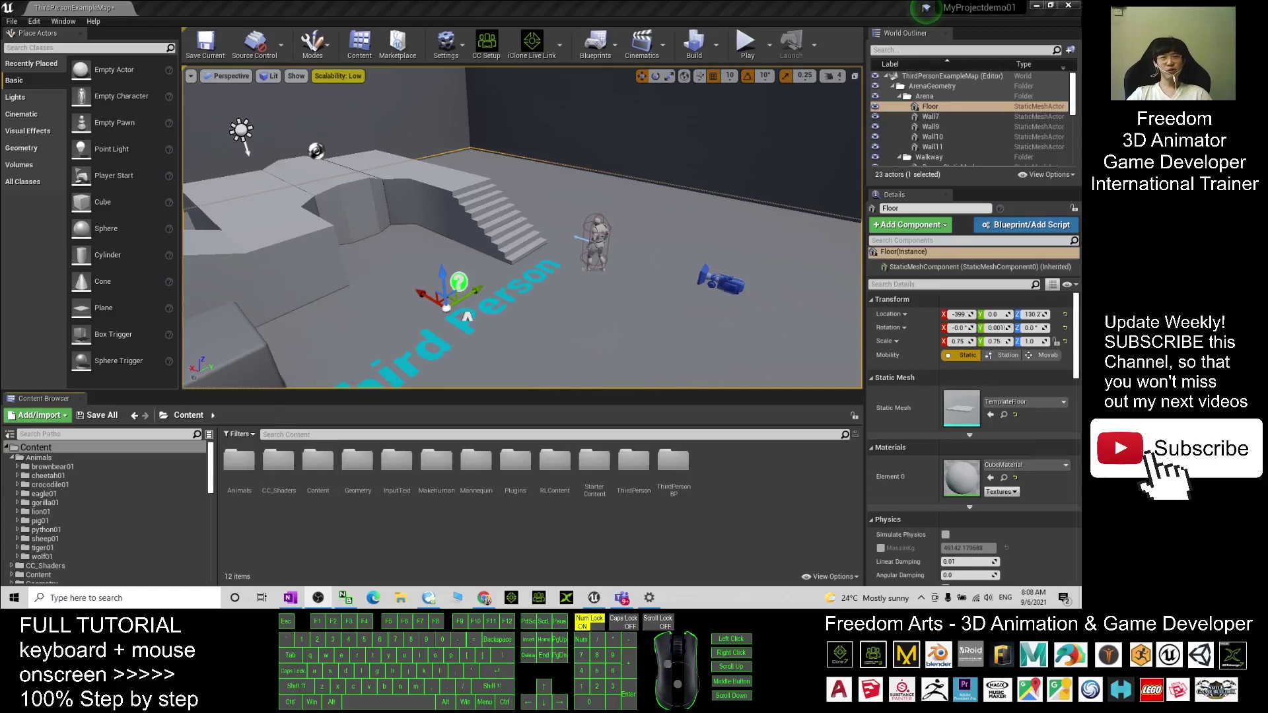
pyautogui.moveTo(522, 231)
pyautogui.mouseDown(button='right')
pyautogui.moveTo(534, 224)
pyautogui.moveTo(535, 250)
pyautogui.moveTo(523, 224)
pyautogui.mouseUp(button='right')
pyautogui.press('s')
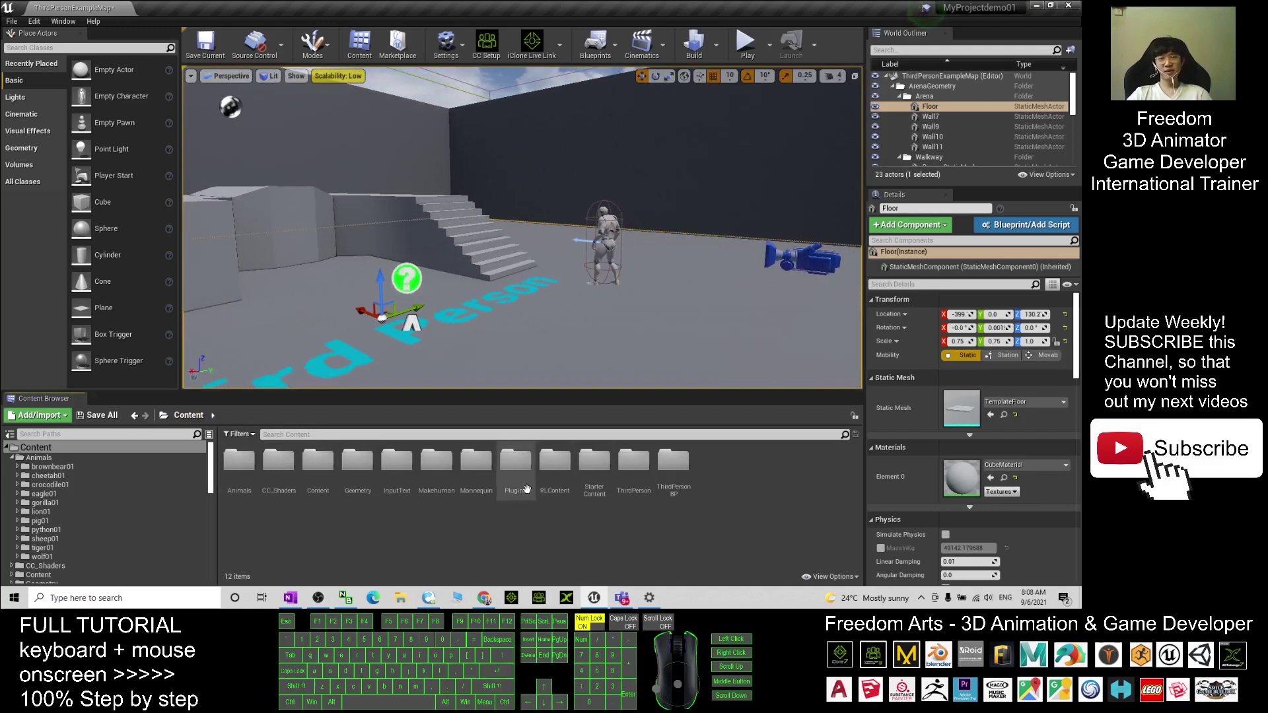
# Step: Browse into Mannequin > Character > Mesh in the Content Browser
pyautogui.doubleClick(483, 457)
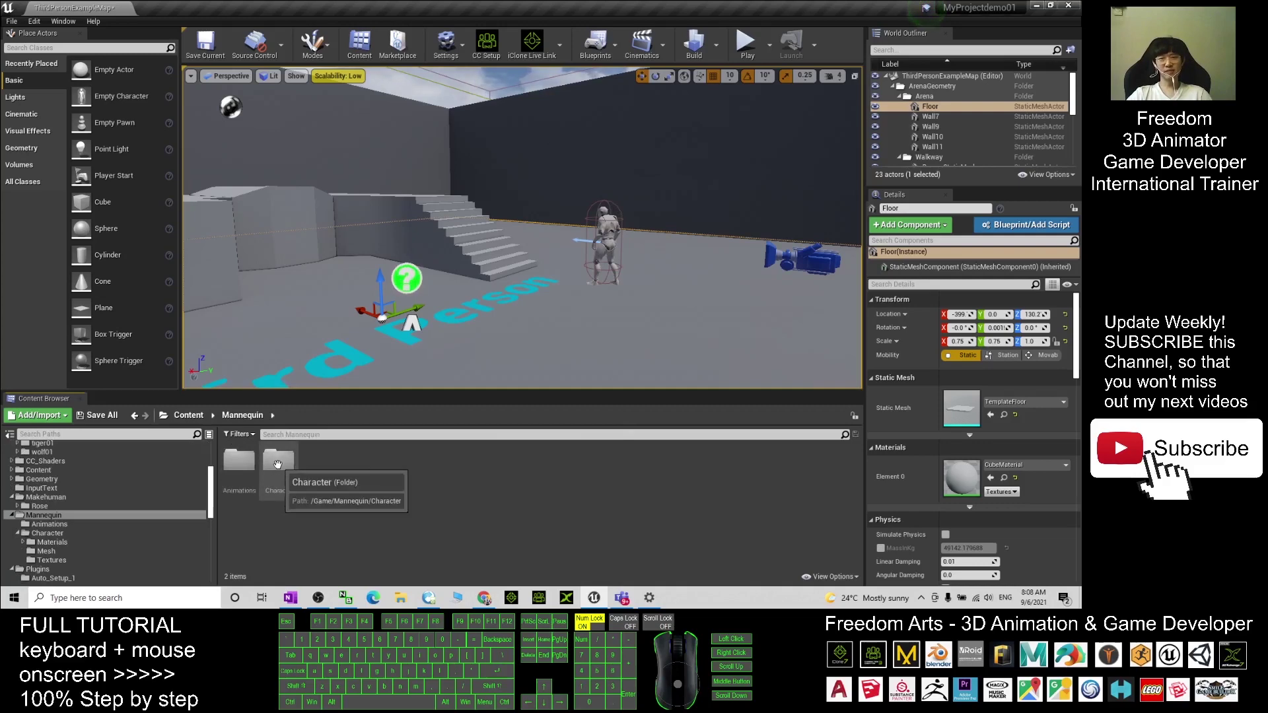
pyautogui.doubleClick(280, 470)
pyautogui.doubleClick(278, 463)
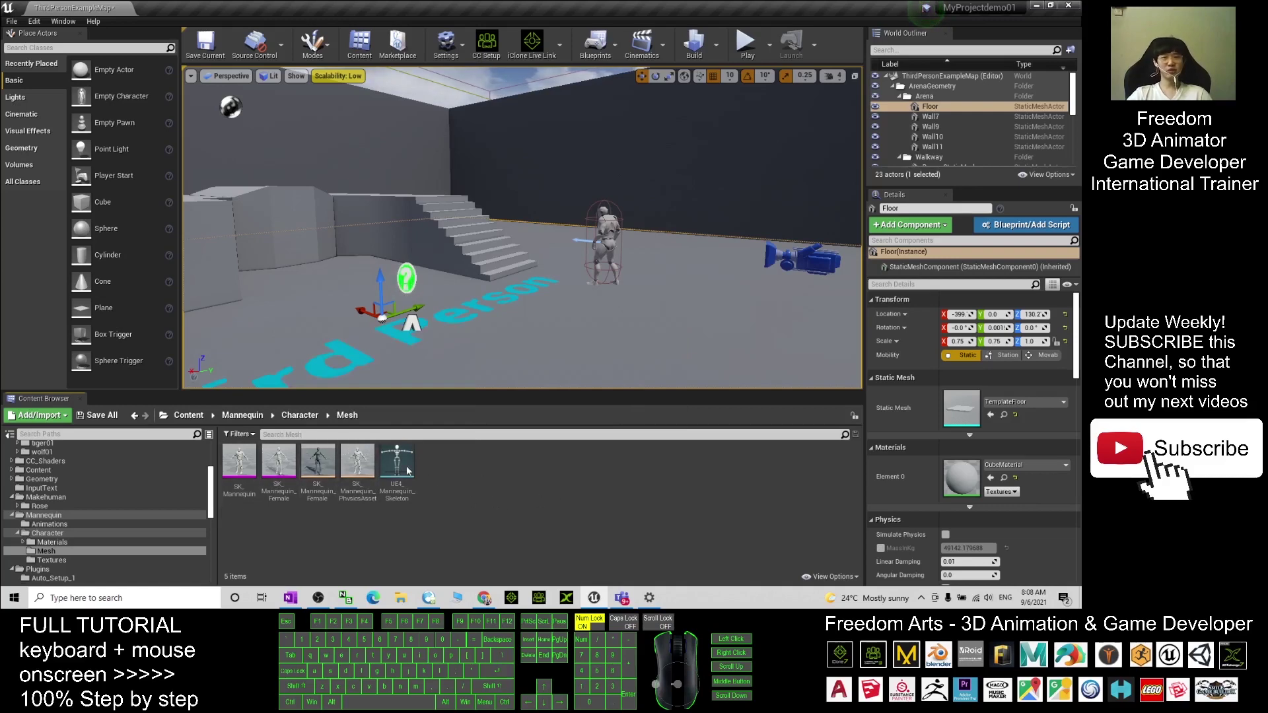
pyautogui.moveTo(277, 466)
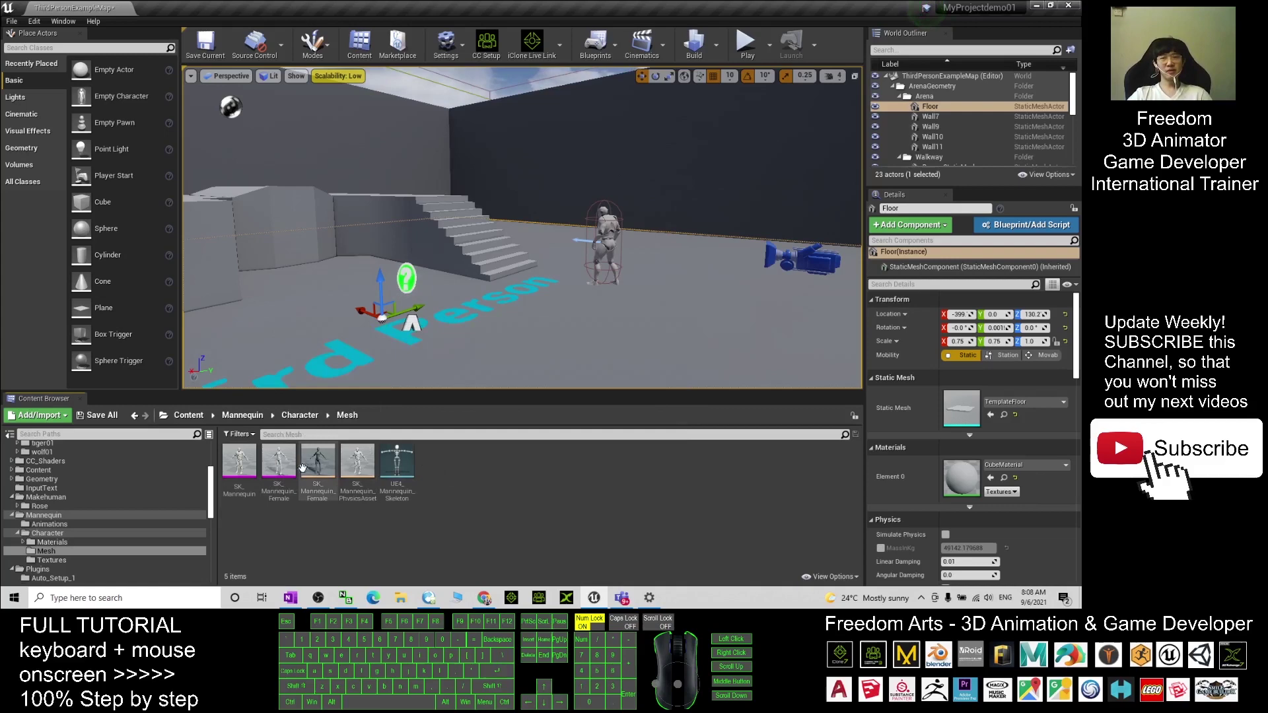
# Step: Open SK_Mannequin_Female, briefly inspect SK_Mannequin, then reopen SK_Mannequin_Female in the mesh editor
pyautogui.doubleClick(281, 465)
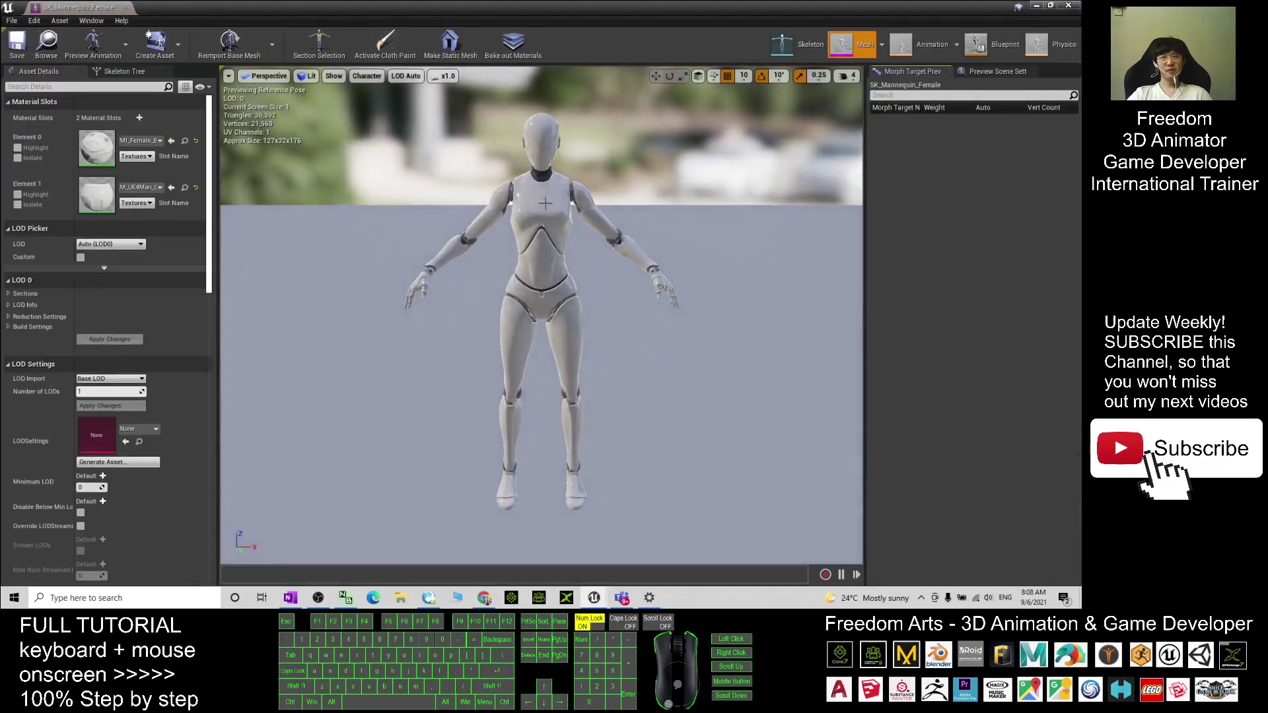
pyautogui.click(1070, 5)
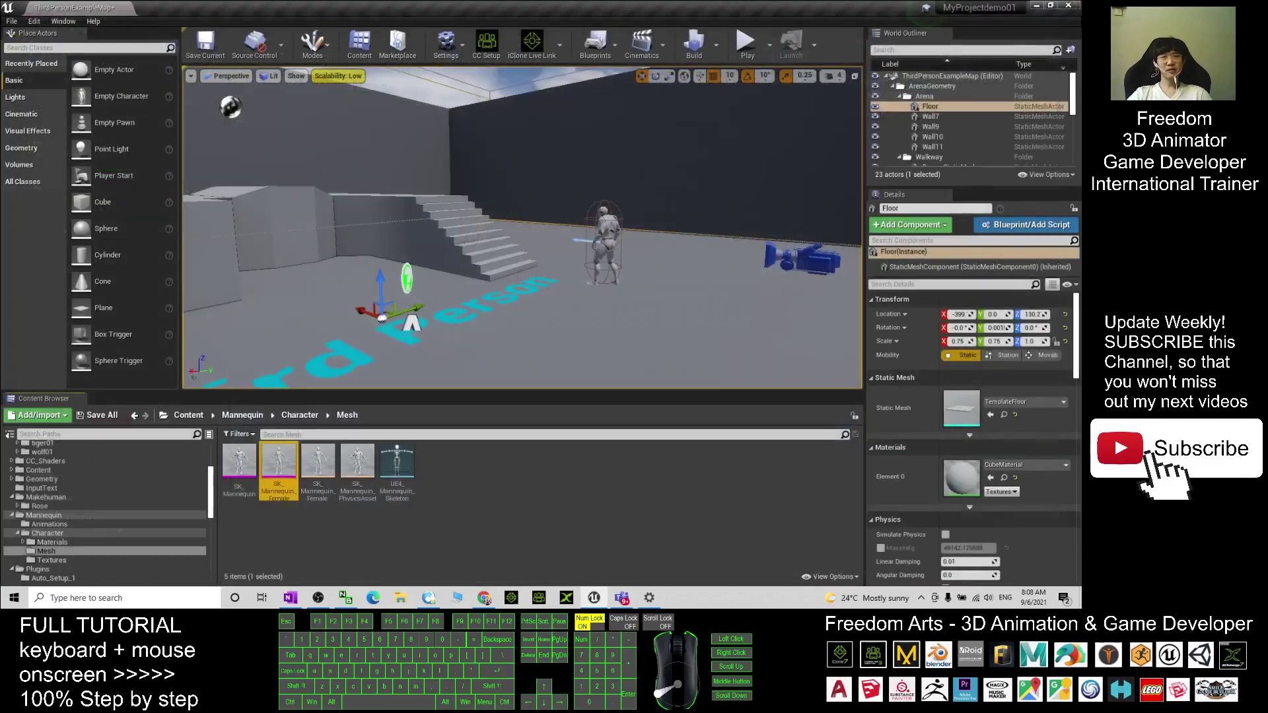
pyautogui.click(243, 464)
pyautogui.doubleClick(243, 464)
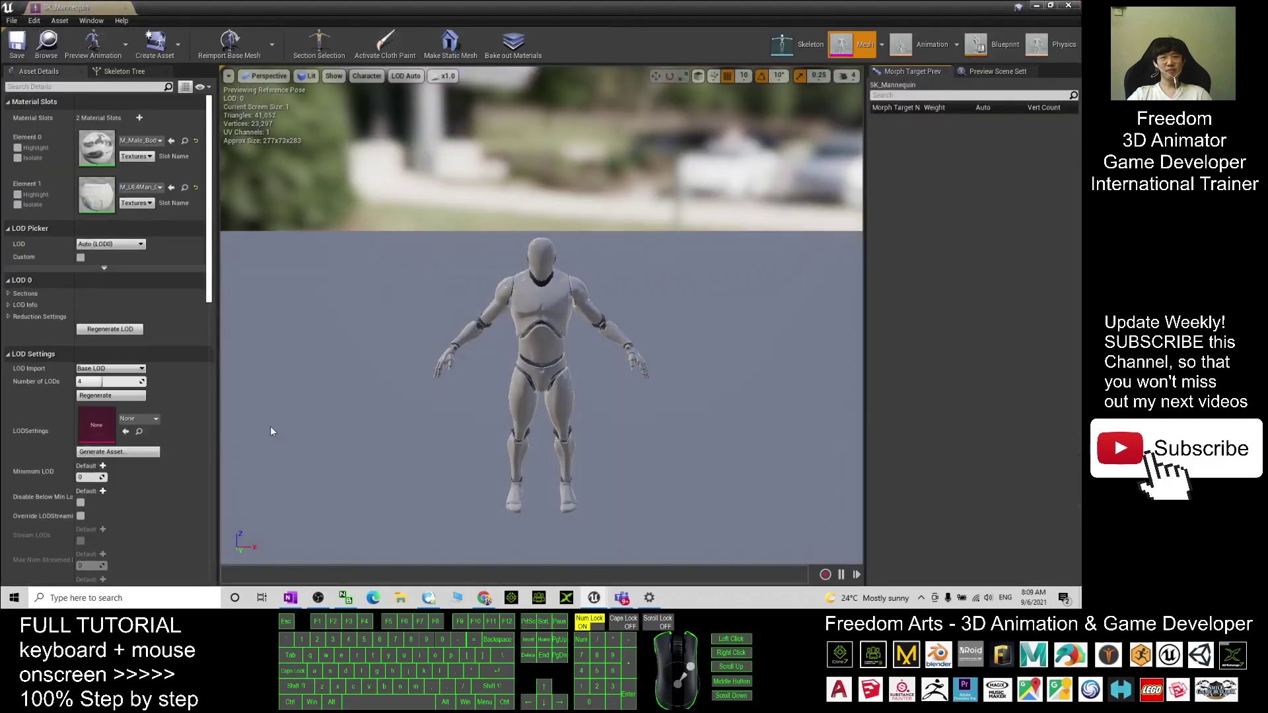
pyautogui.click(1075, 6)
pyautogui.doubleClick(280, 467)
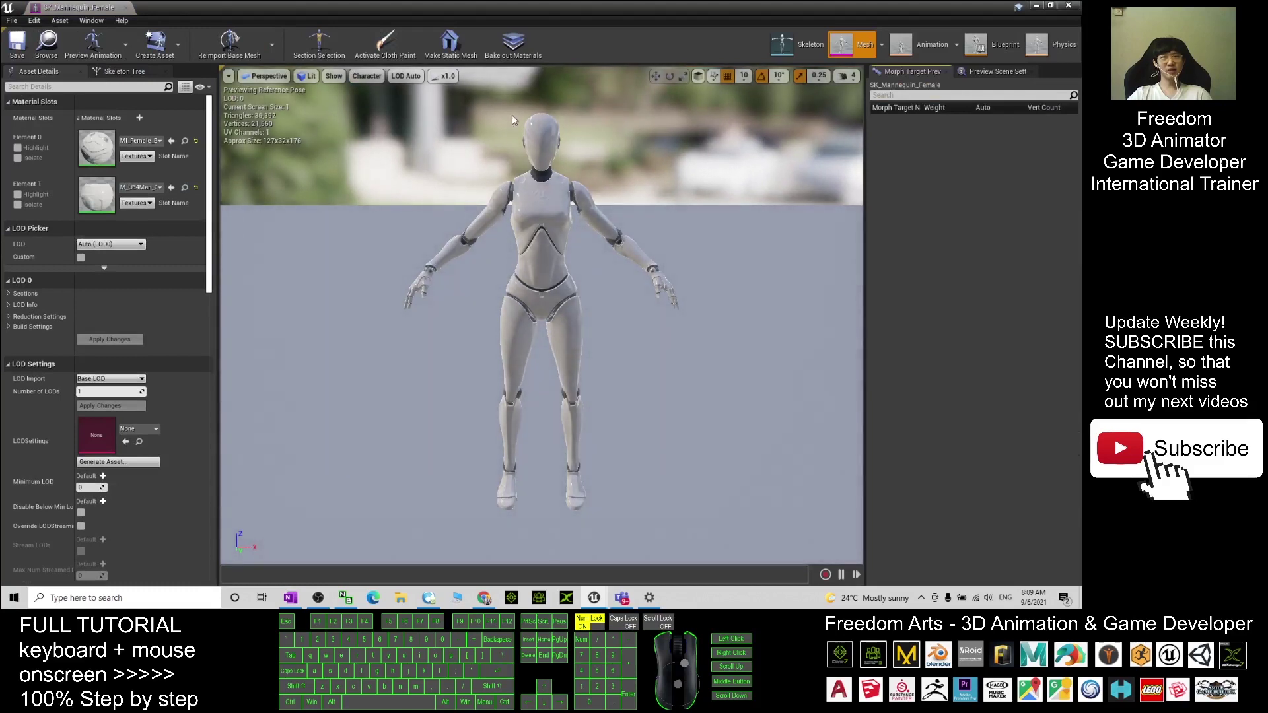
# Step: Open the Bake out Materials options and expand the Properties list showing Diffuse
pyautogui.click(508, 44)
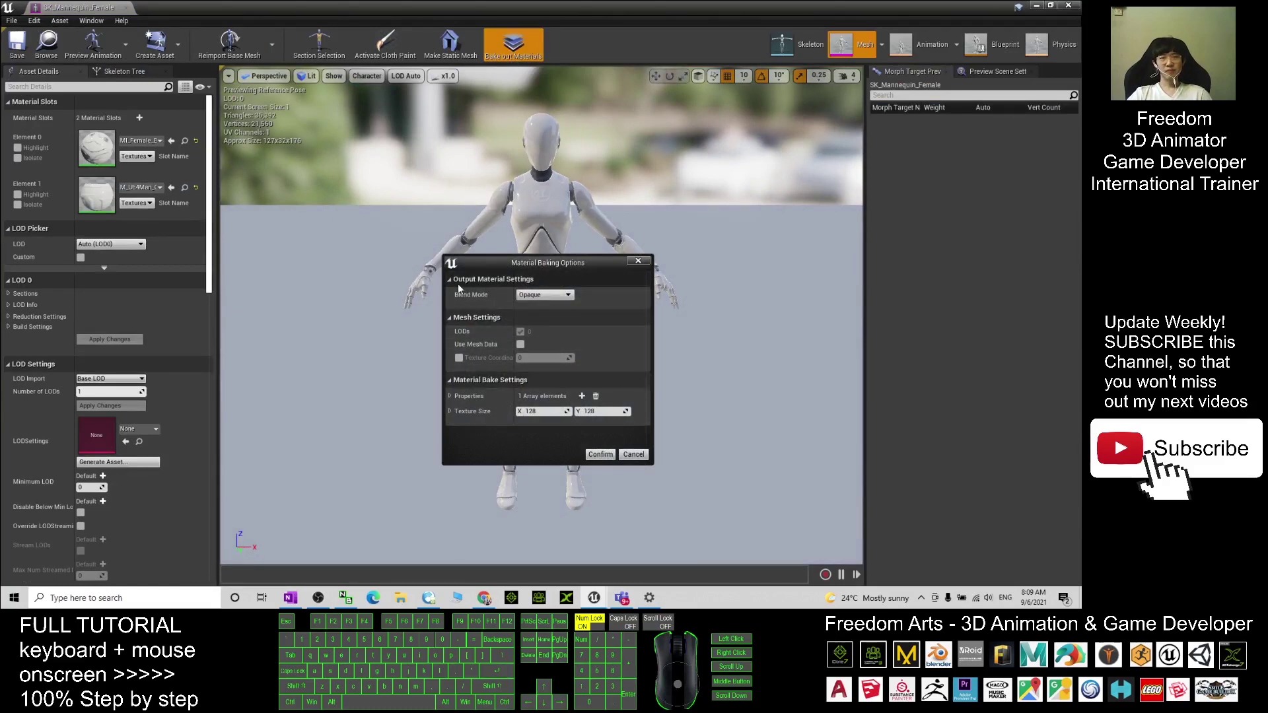
pyautogui.click(450, 397)
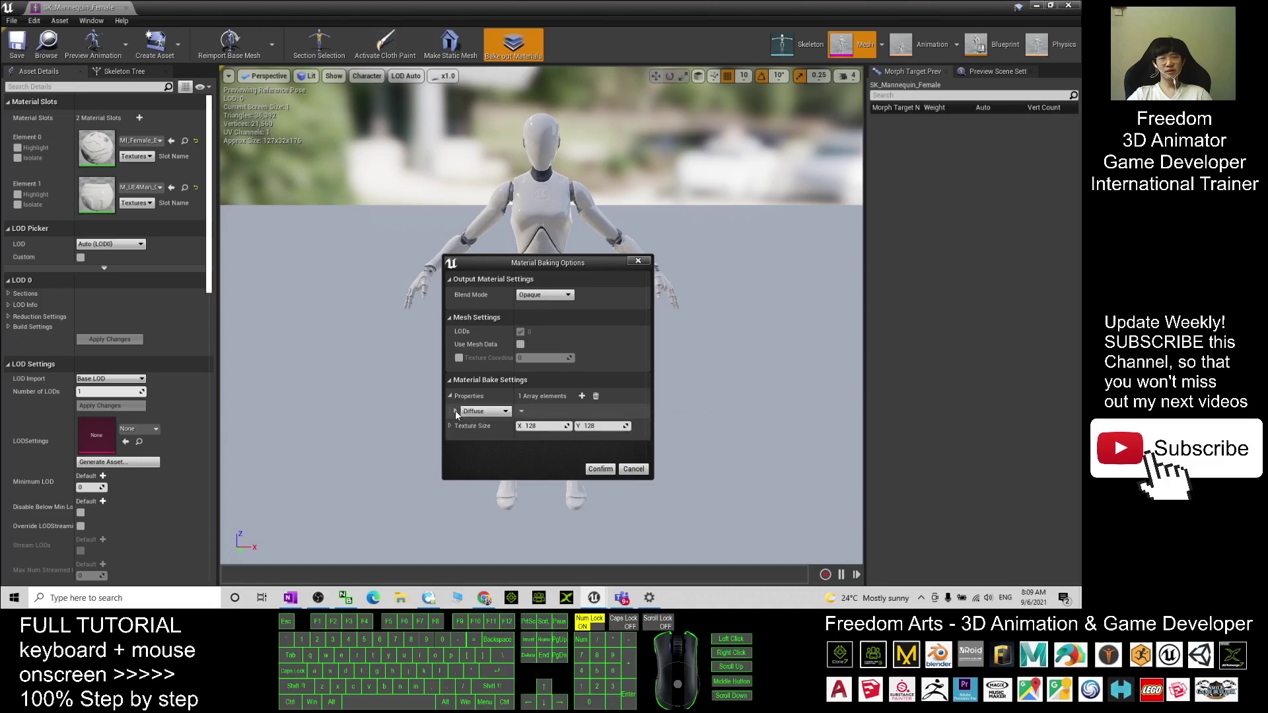
pyautogui.click(456, 412)
pyautogui.click(456, 412)
# Step: Add Opacity and Normal as the second and third bake properties
pyautogui.click(582, 396)
pyautogui.click(507, 426)
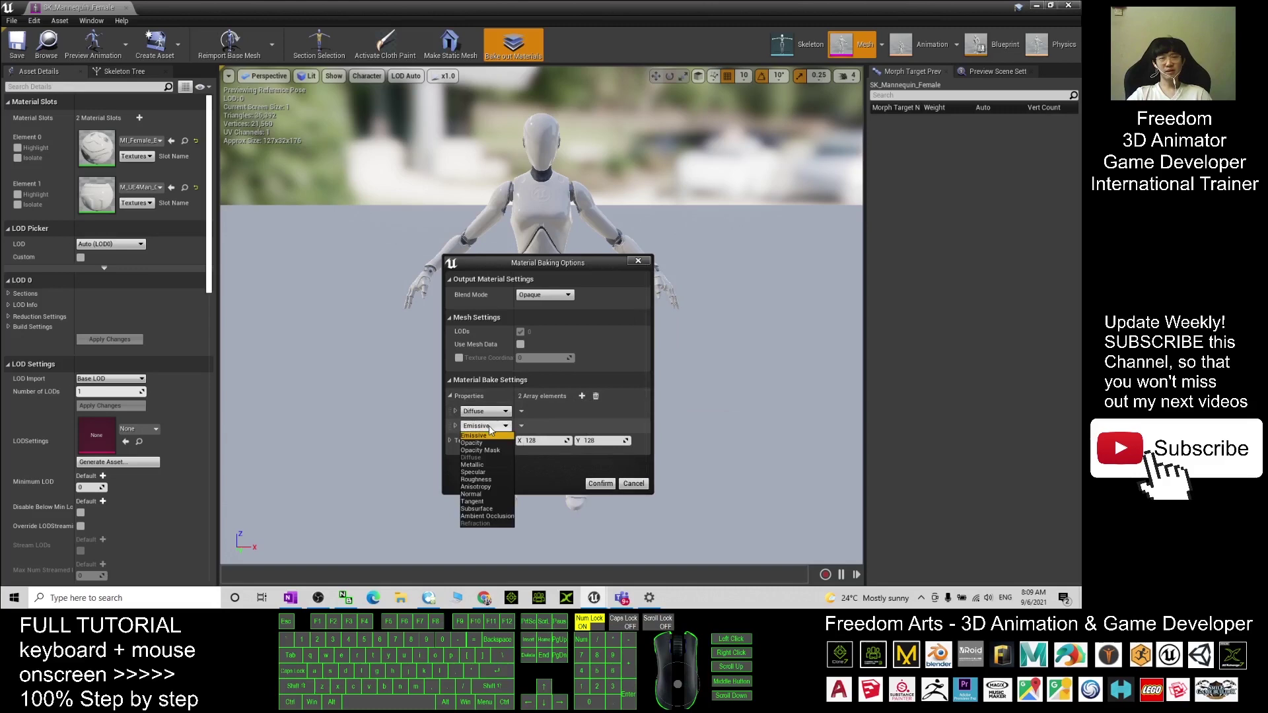
pyautogui.click(492, 444)
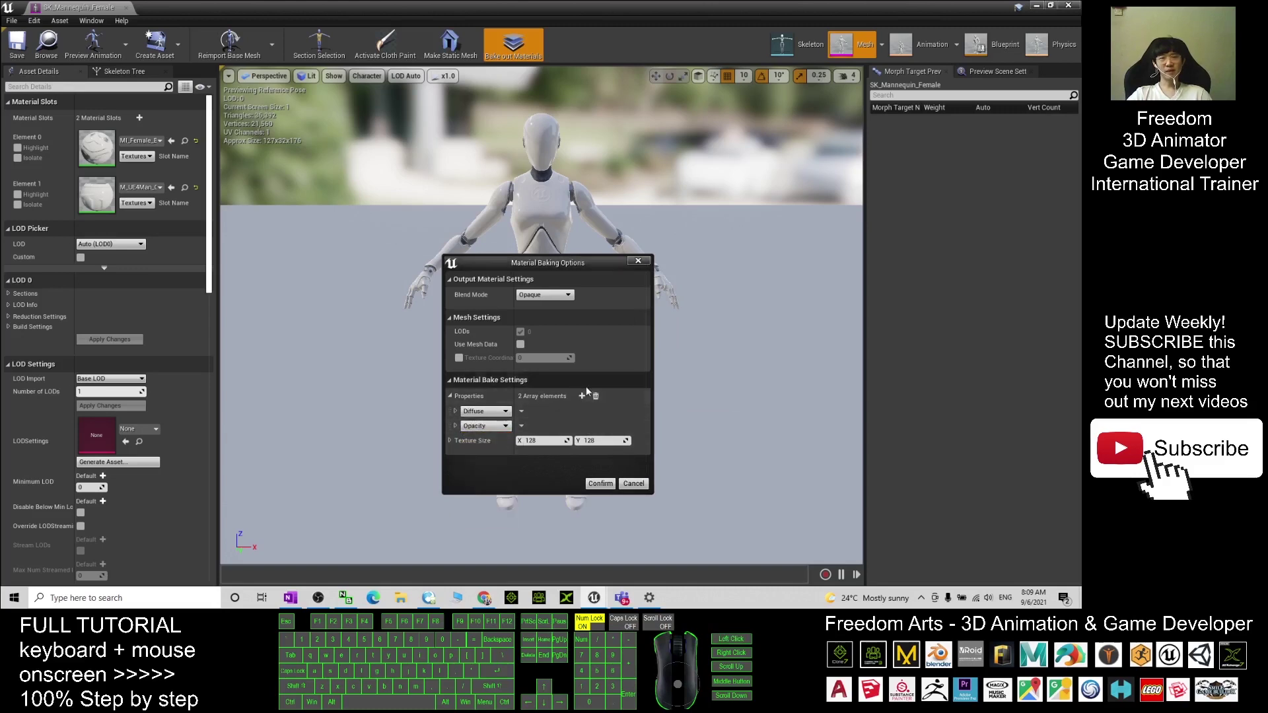
pyautogui.click(582, 395)
pyautogui.click(483, 440)
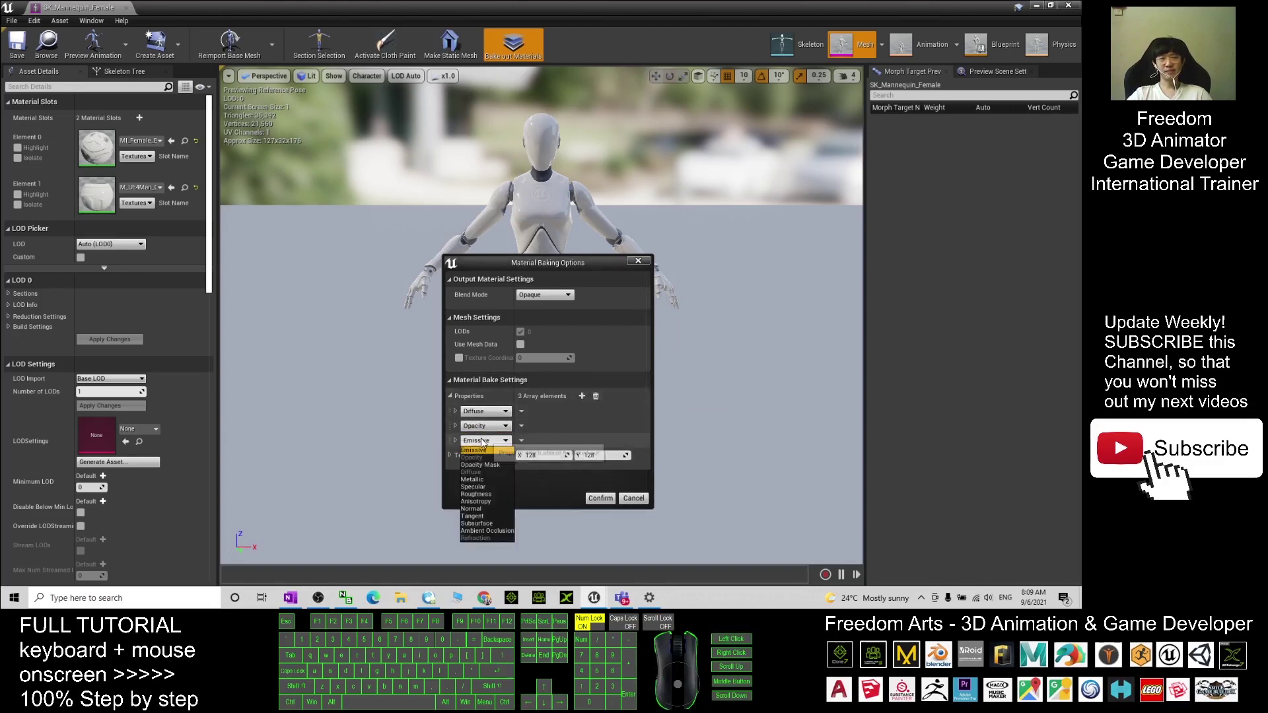
pyautogui.click(480, 510)
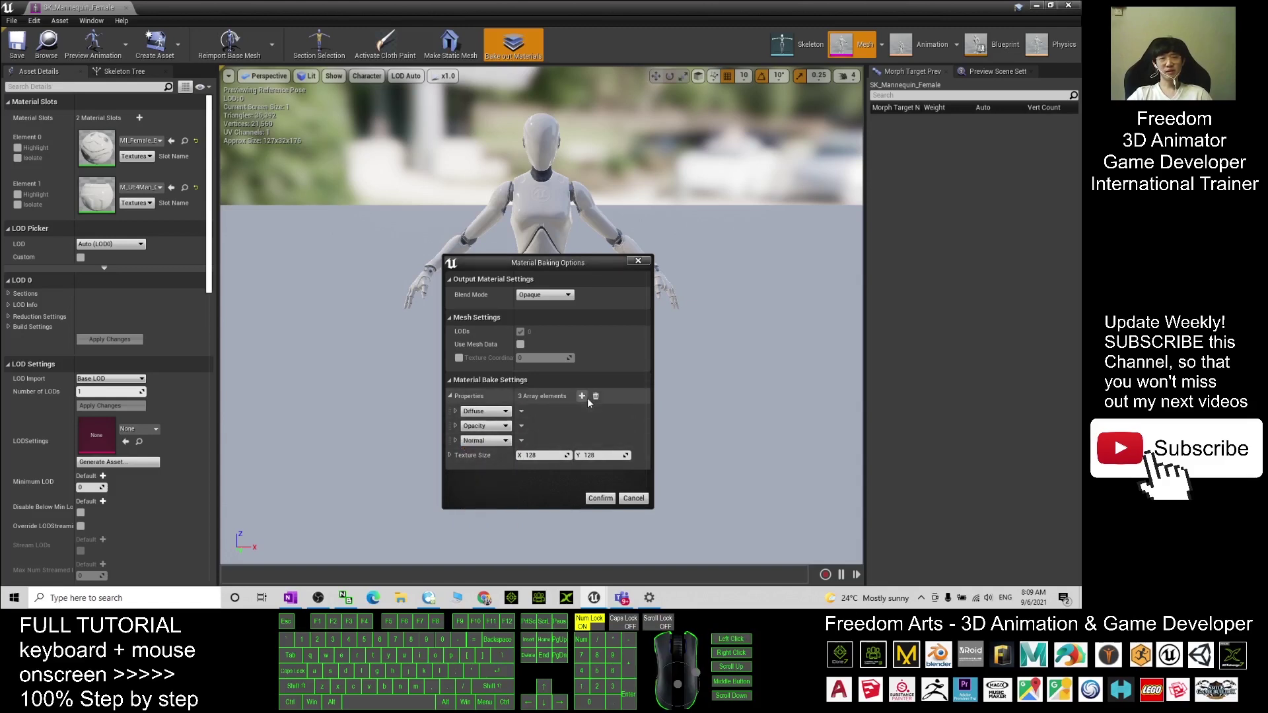
# Step: Add Specular and Roughness as bake properties, plus a sixth property slot
pyautogui.click(581, 396)
pyautogui.click(485, 455)
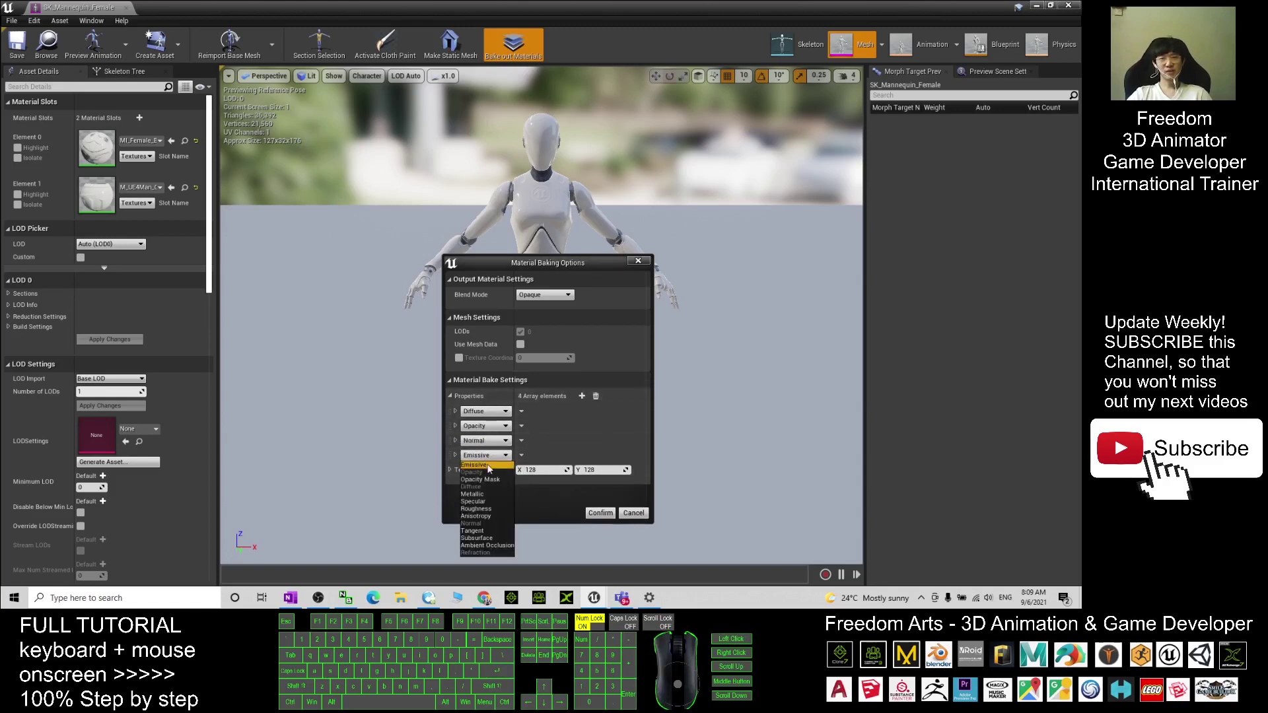
pyautogui.click(492, 502)
pyautogui.click(582, 396)
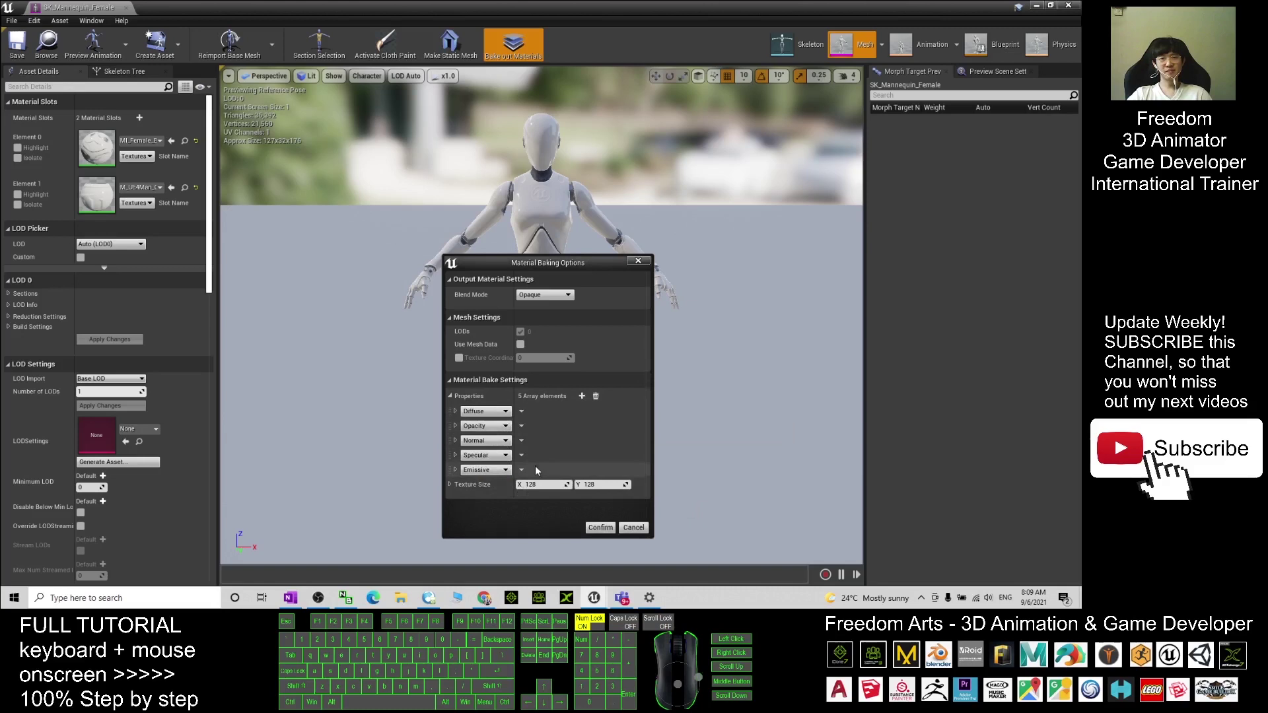
pyautogui.click(489, 472)
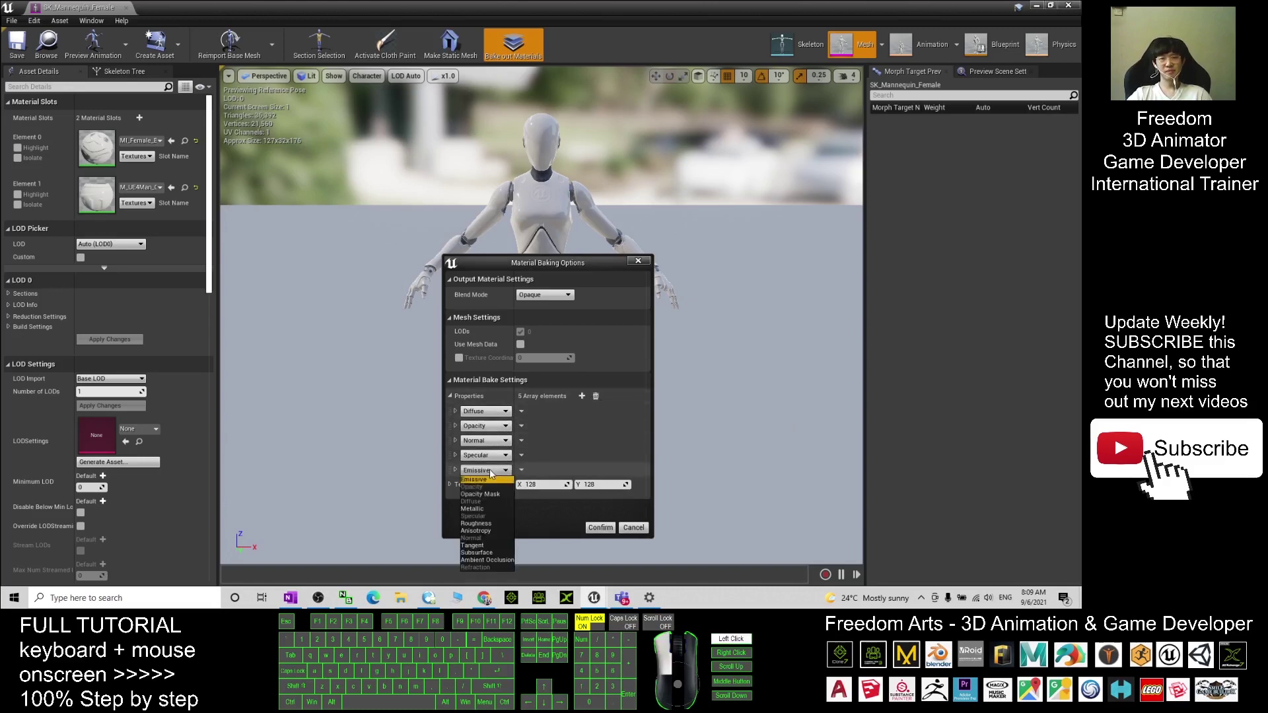
pyautogui.click(484, 523)
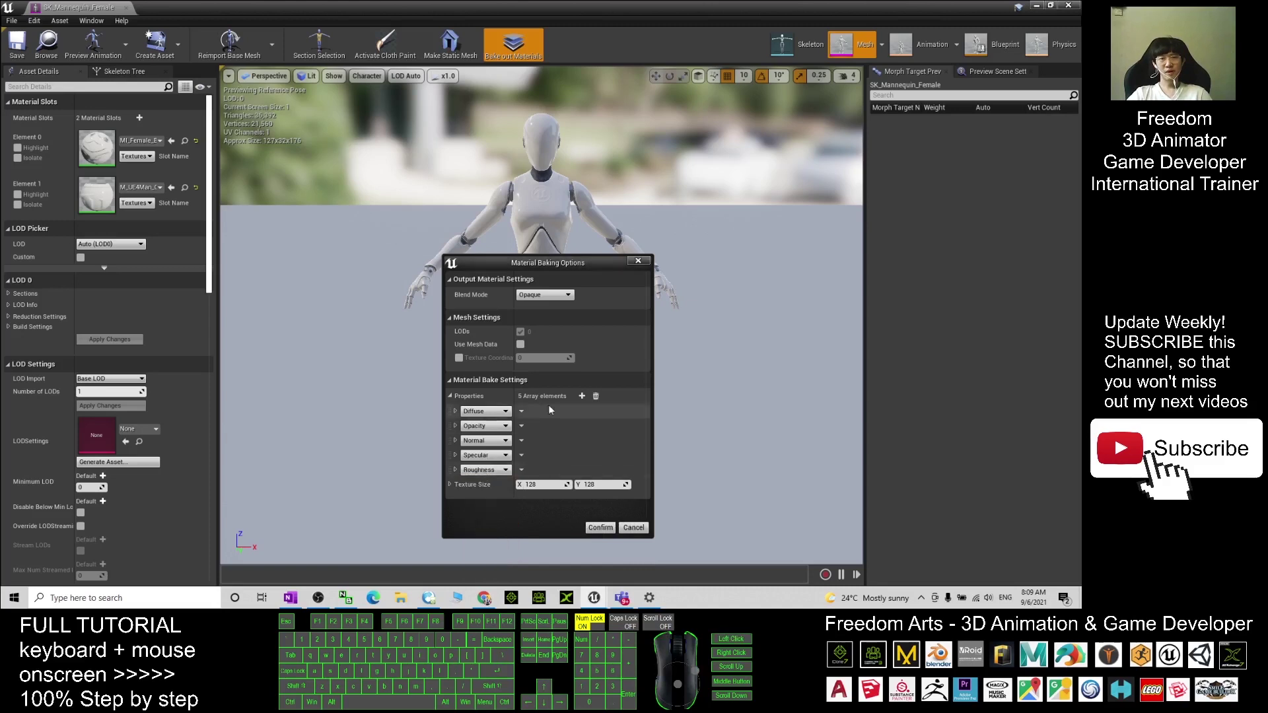
pyautogui.click(581, 396)
pyautogui.click(484, 484)
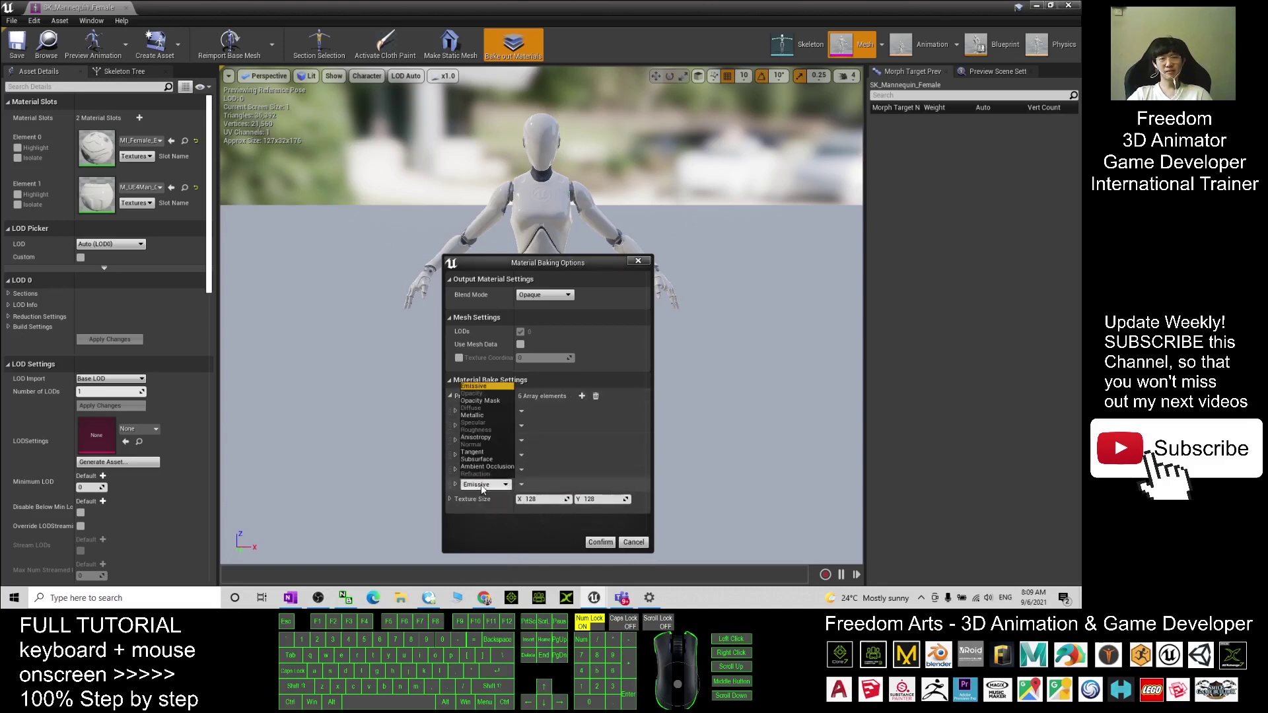
# Step: Make the sixth property Metallic, set texture size to 1024 × 1024, and confirm the bake
pyautogui.click(494, 415)
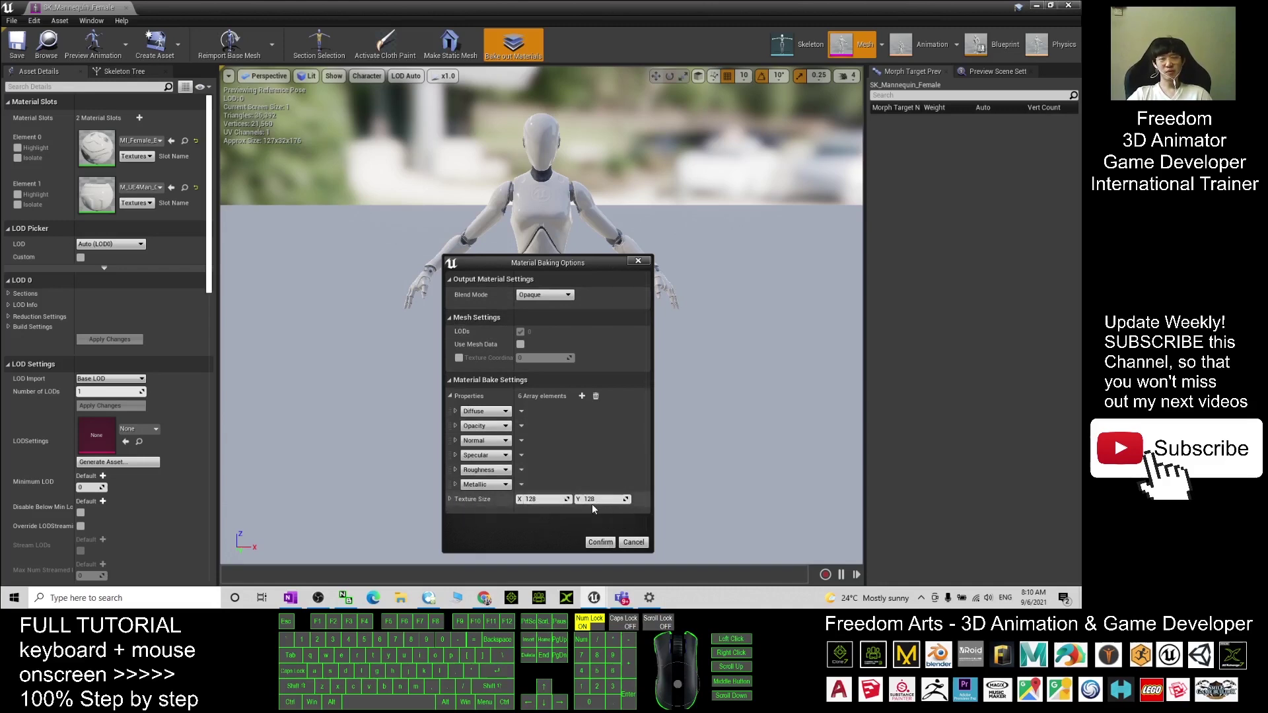
pyautogui.click(533, 500)
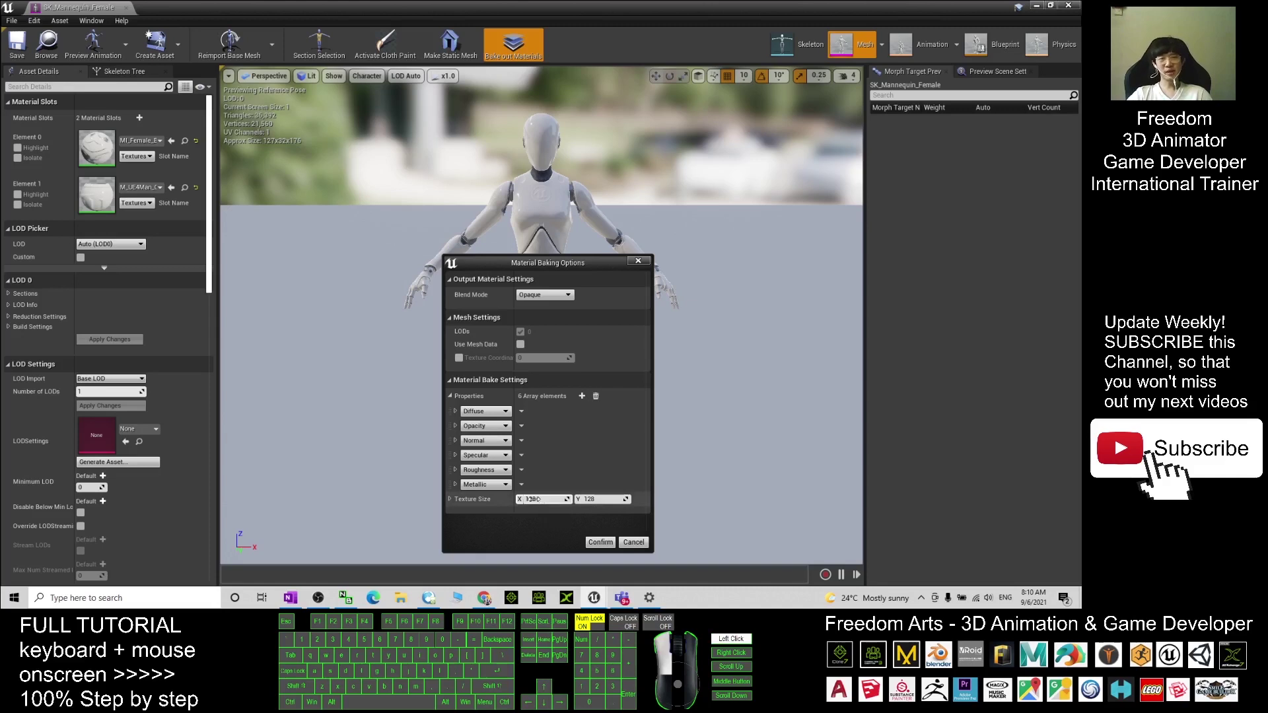
pyautogui.moveTo(535, 500); pyautogui.dragTo(546, 500)
pyautogui.click(546, 500)
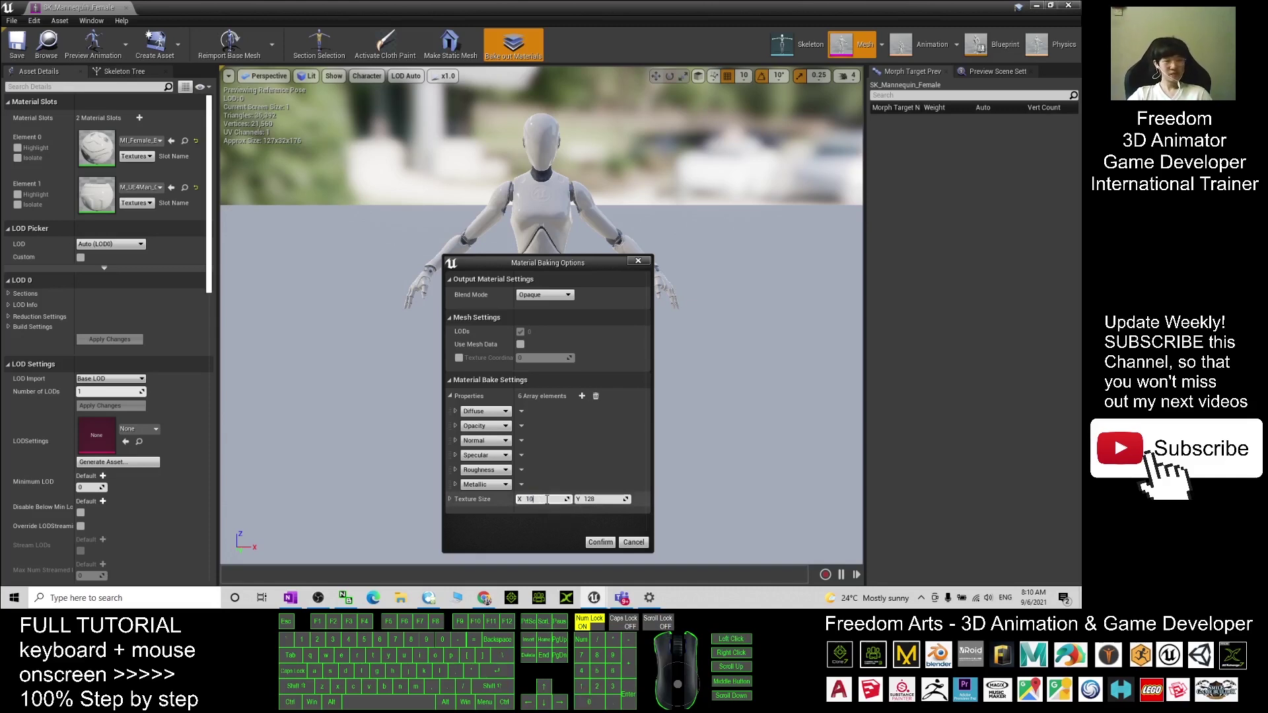
pyautogui.click(598, 500)
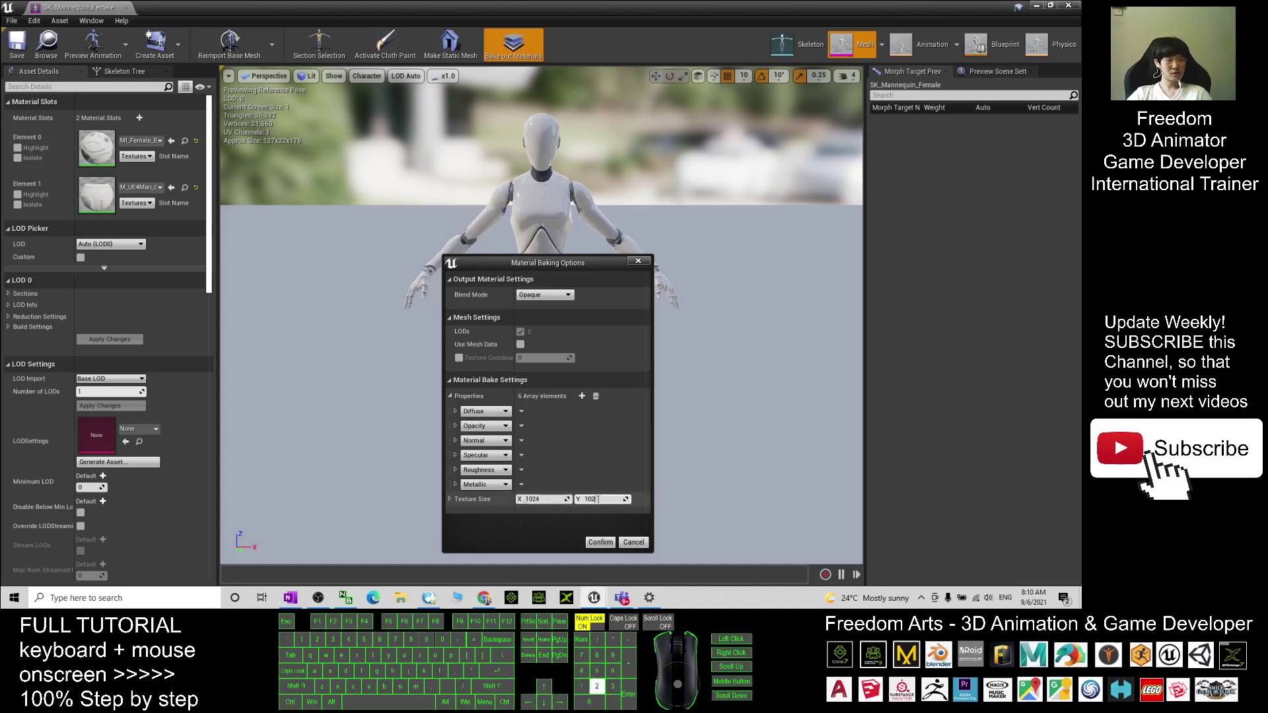
pyautogui.click(606, 546)
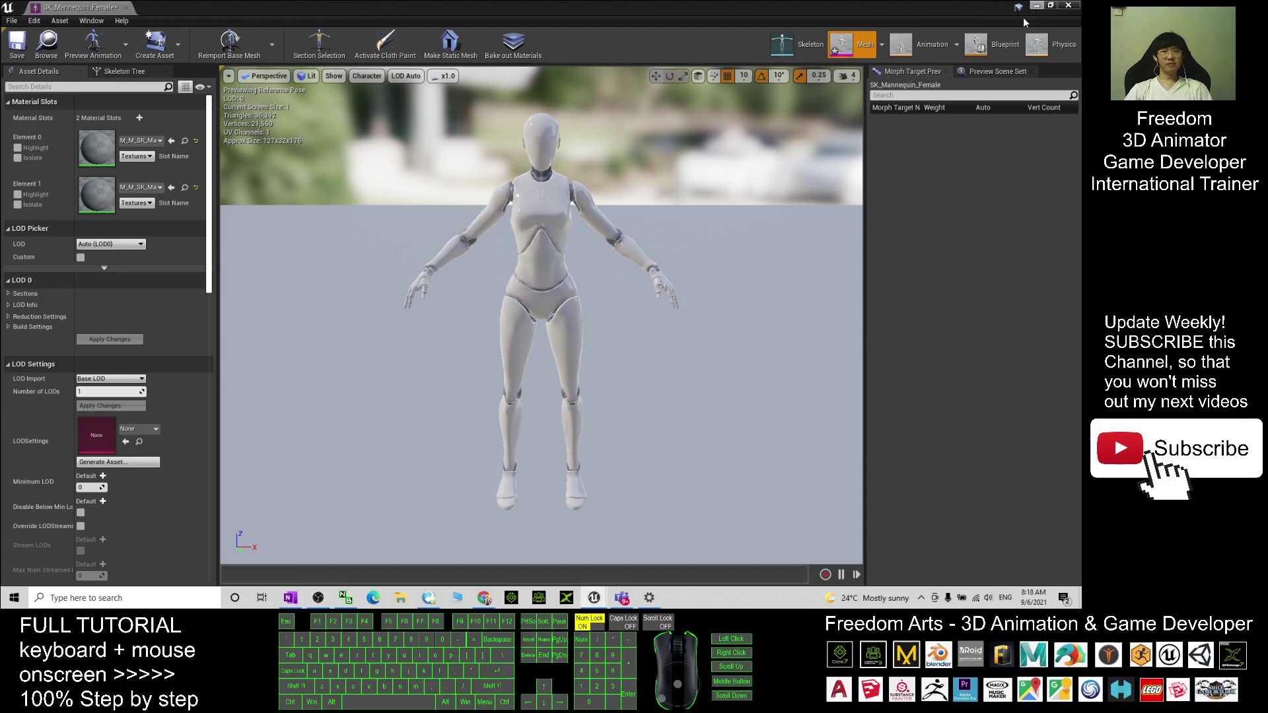
# Step: Minimize the SK_Mannequin_Female mesh editor to get back to the level editor
pyautogui.click(1036, 6)
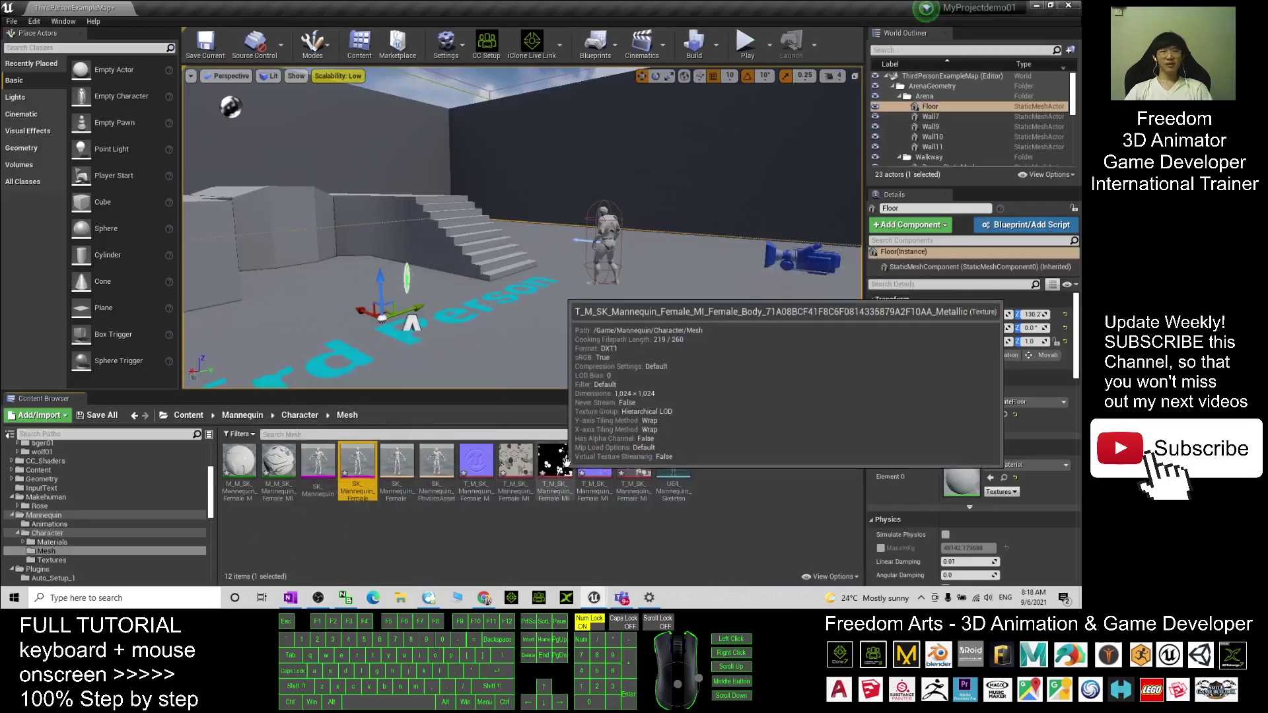
# Step: Open the body BaseColor texture, check its File and Edit menus for export, then close it
pyautogui.doubleClick(510, 465)
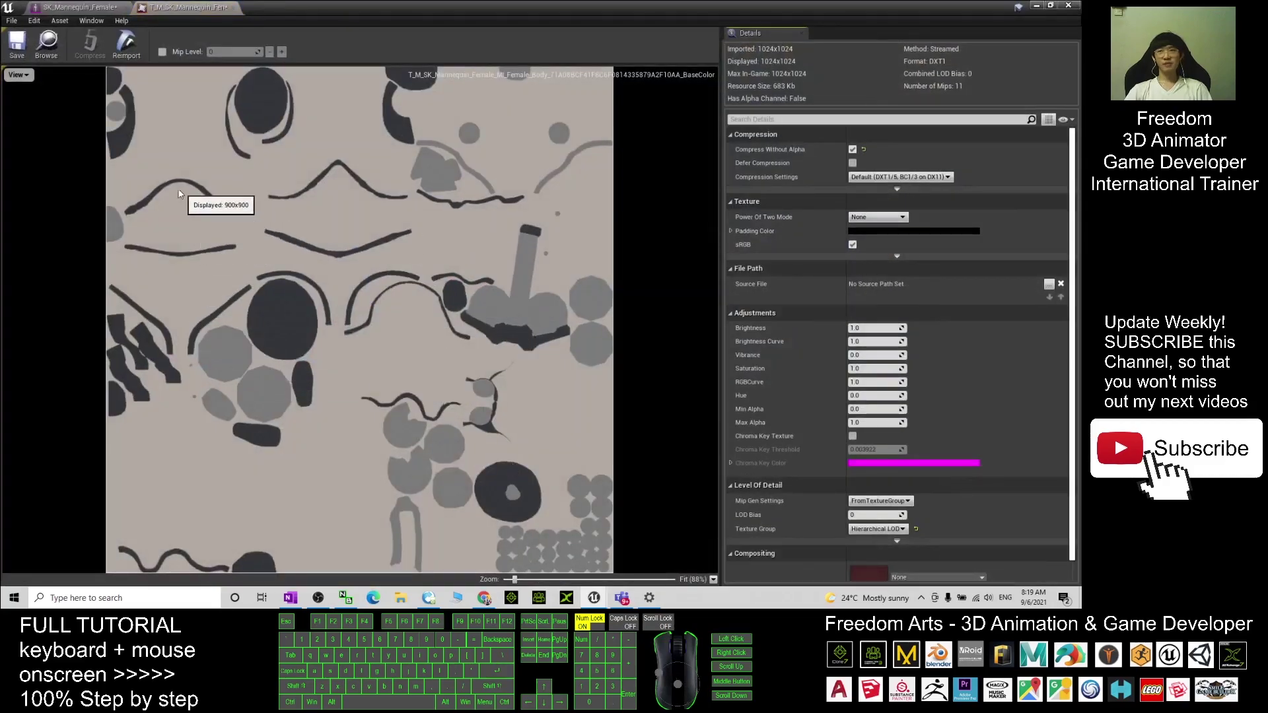
pyautogui.click(11, 20)
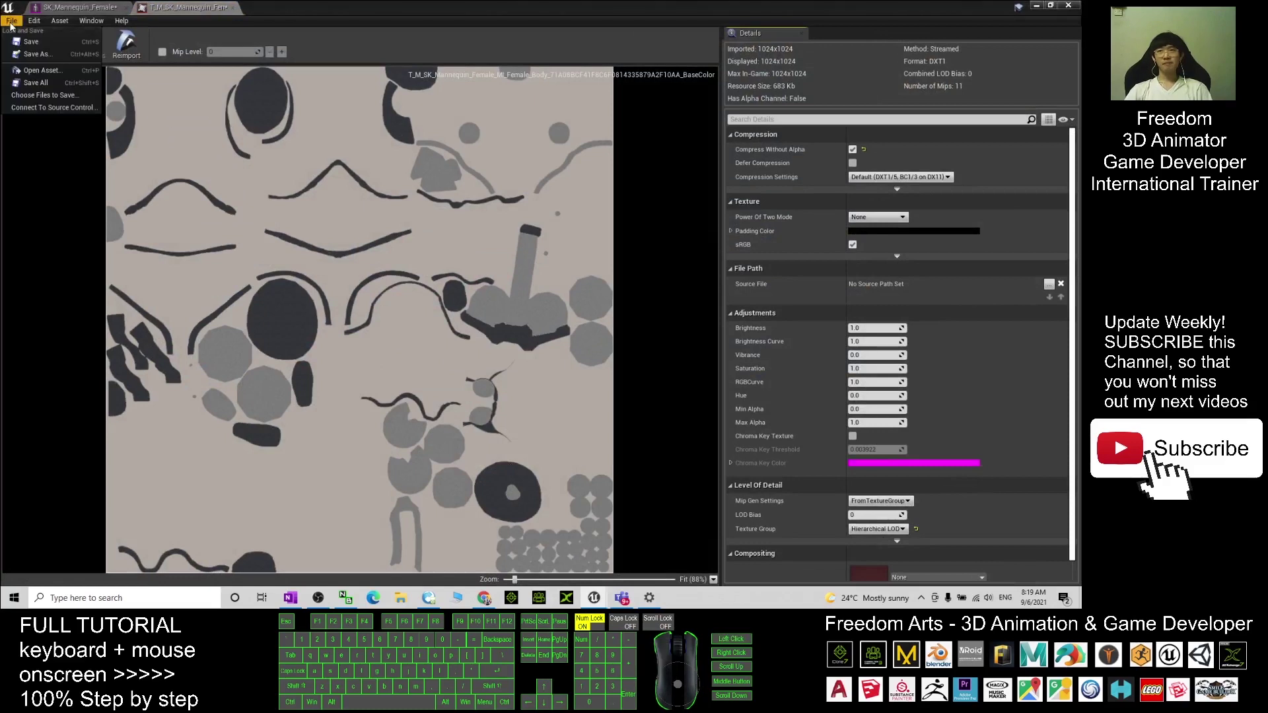
pyautogui.click(34, 20)
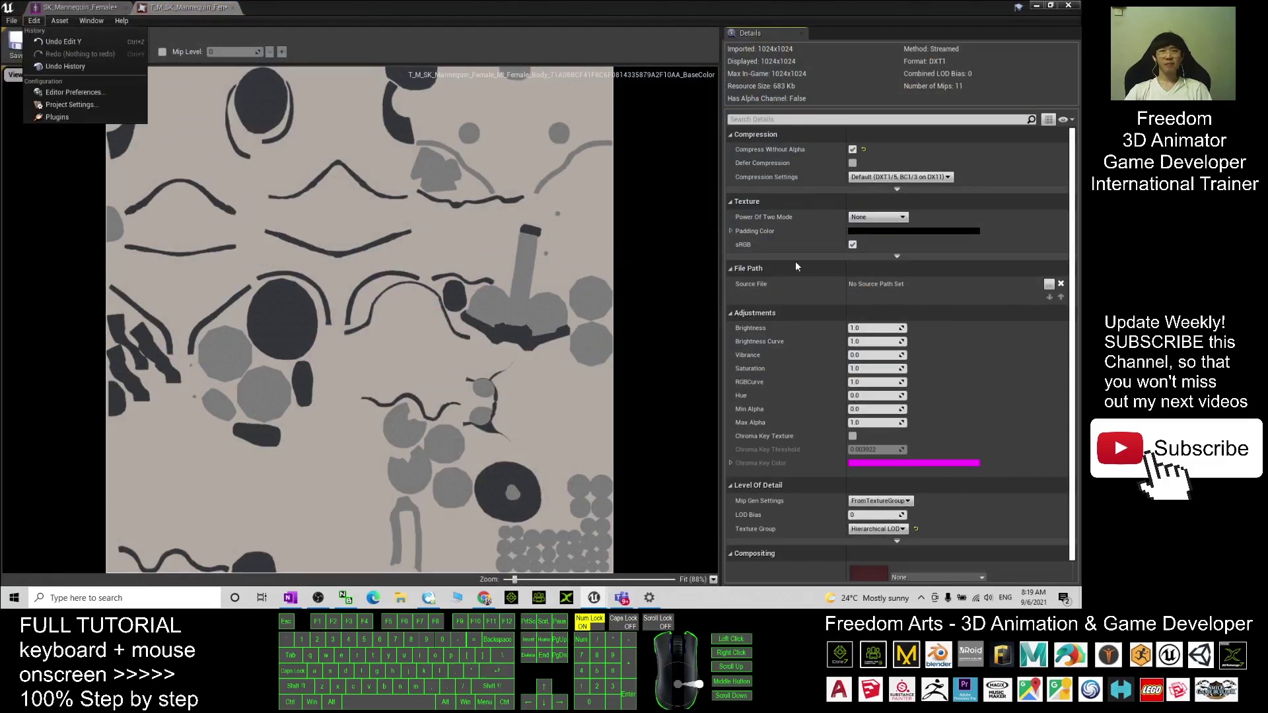
pyautogui.press('Escape')
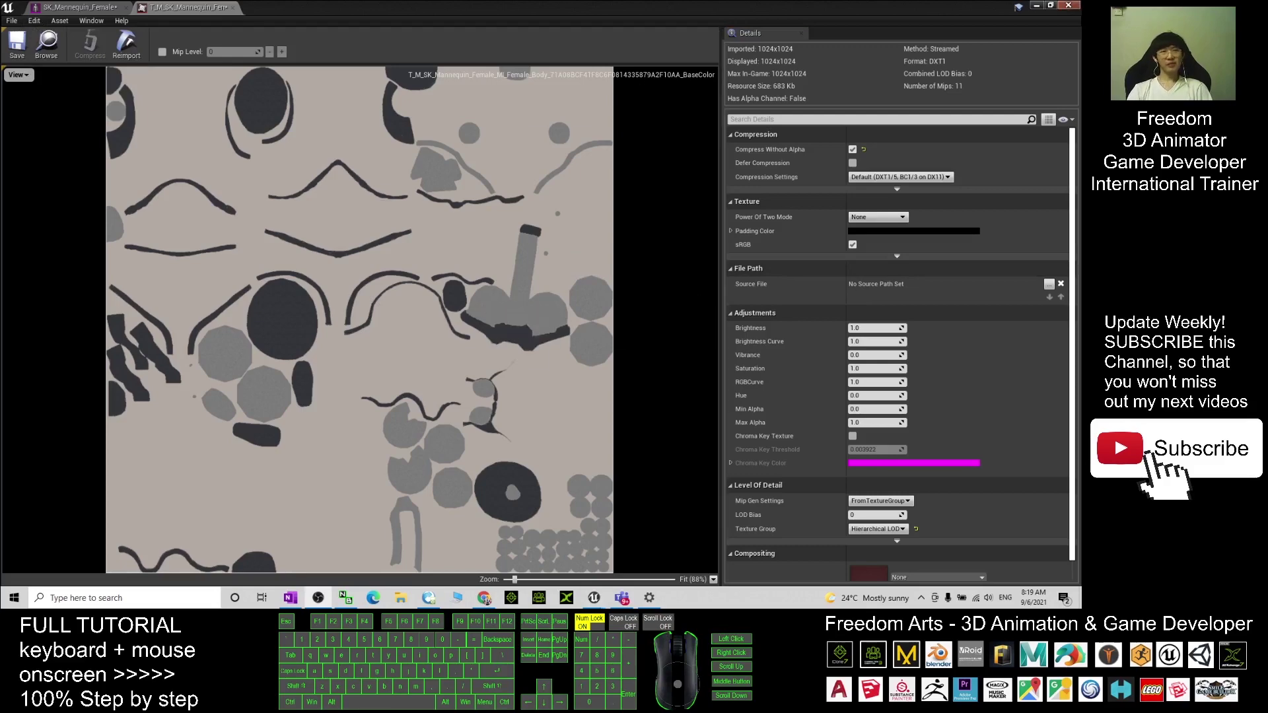
pyautogui.click(1067, 8)
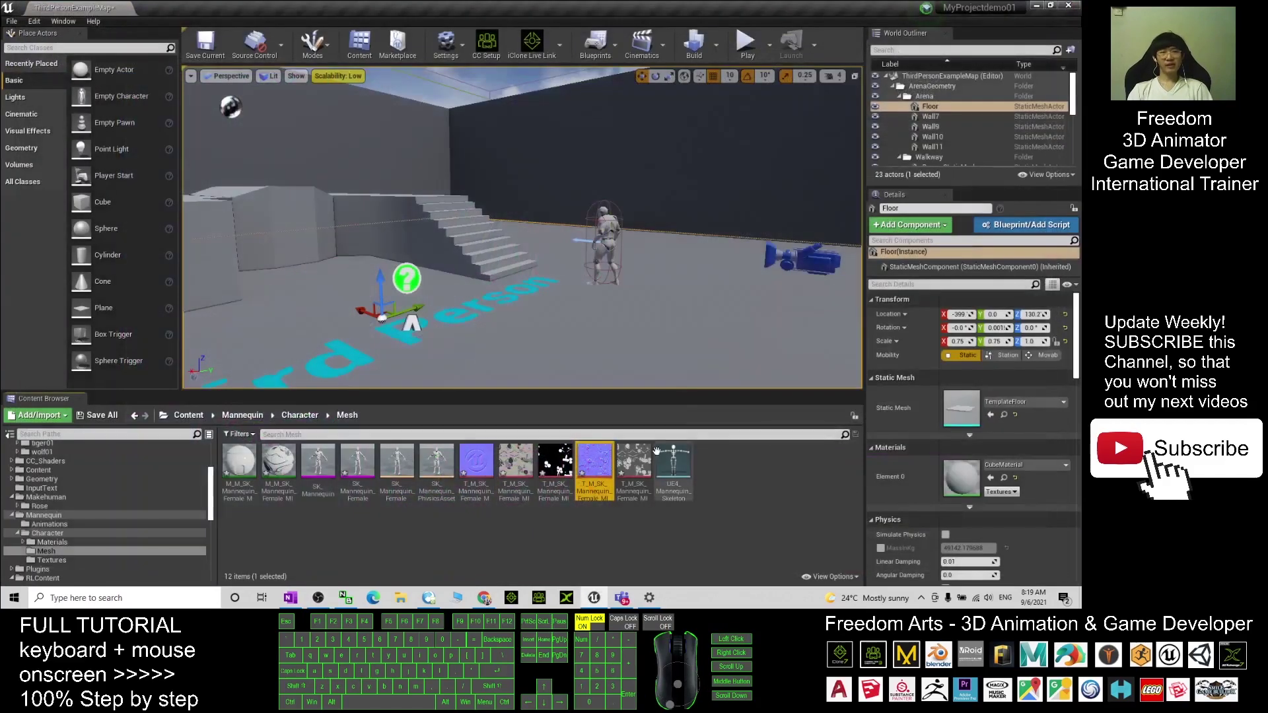
# Step: Bring up the BaseColor texture's context menu with its Asset Actions submenu
pyautogui.rightClick(594, 466)
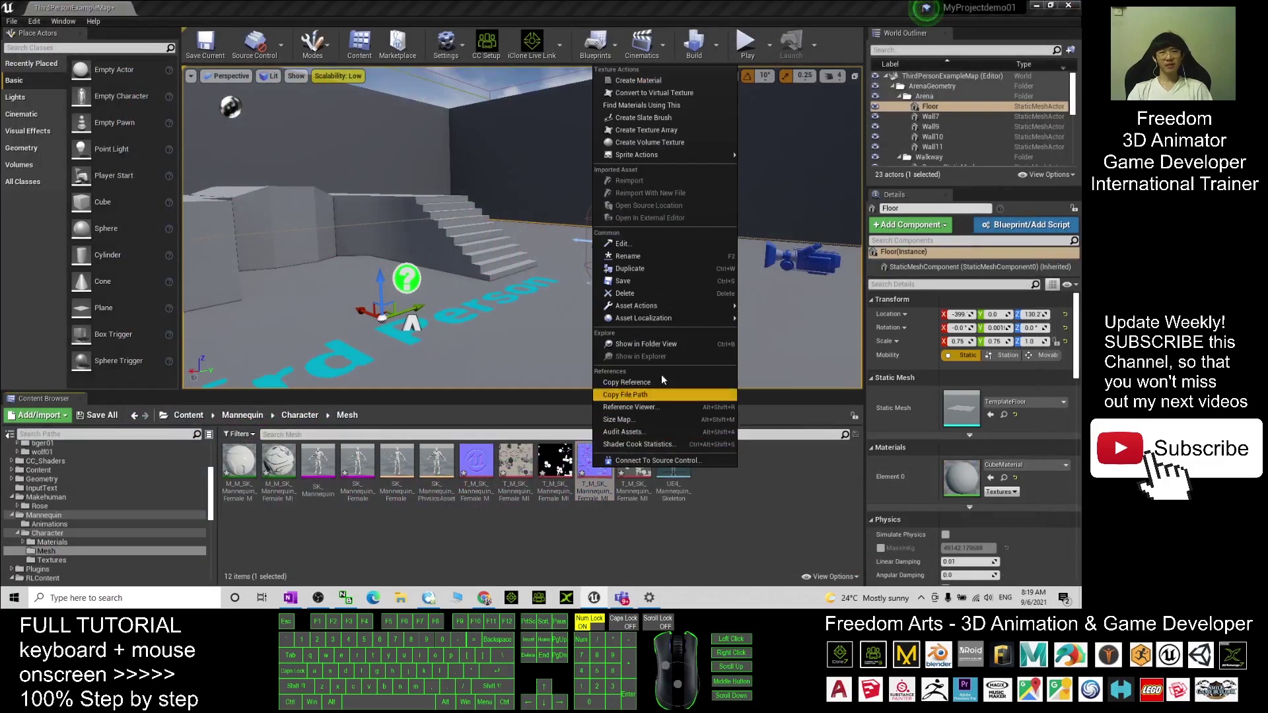
pyautogui.moveTo(661, 308)
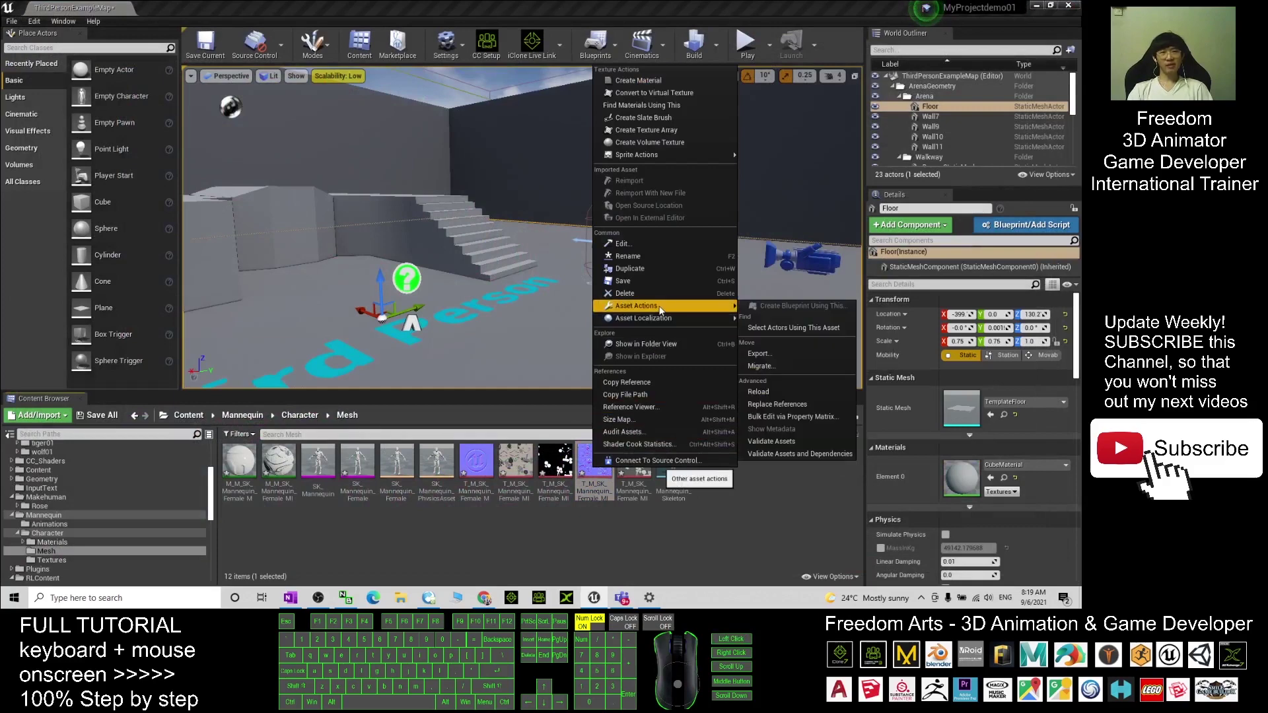
pyautogui.press('Escape')
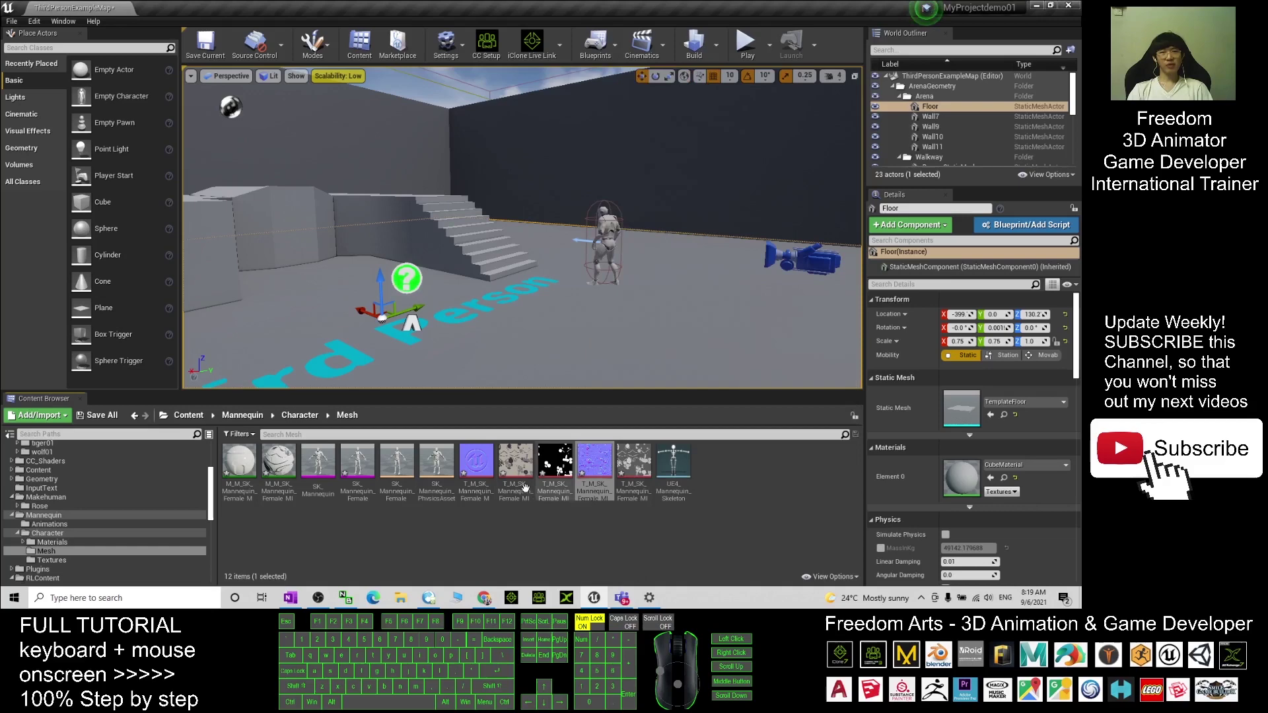
pyautogui.rightClick(525, 487)
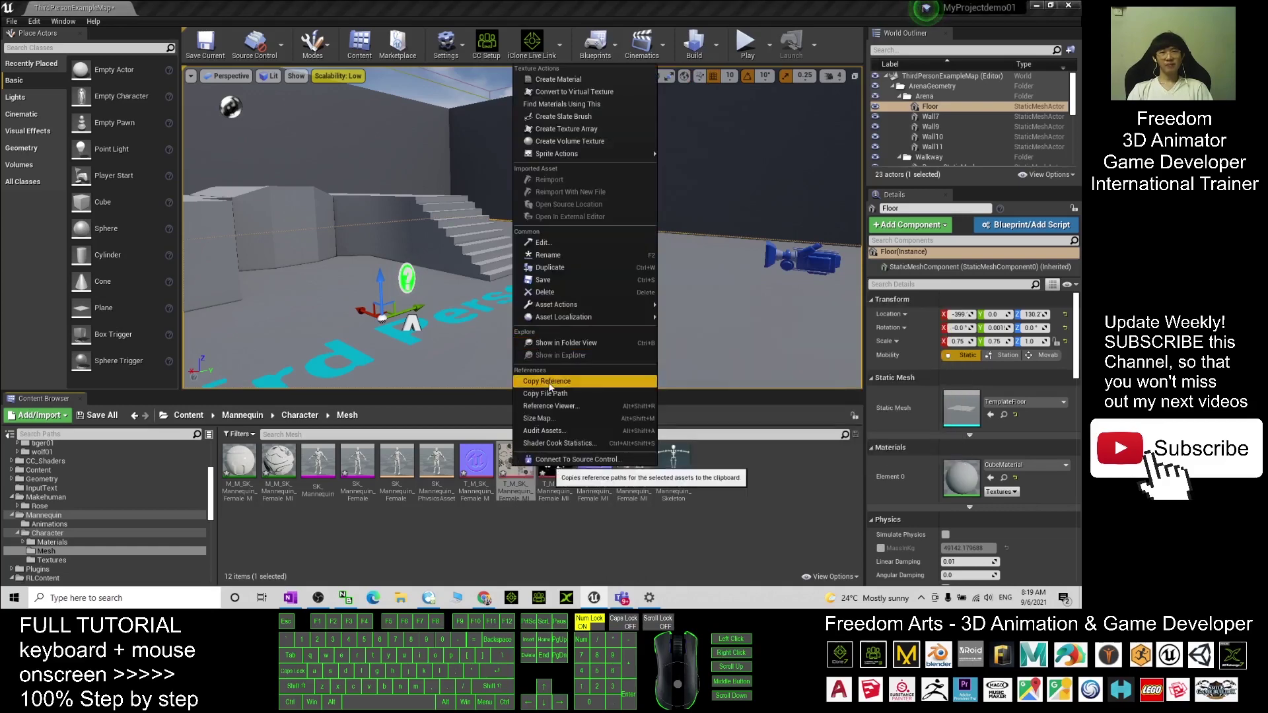
# Step: Export the BaseColor texture to the Desktop folder as Windows Bitmap (*.BMP)
pyautogui.moveTo(573, 305)
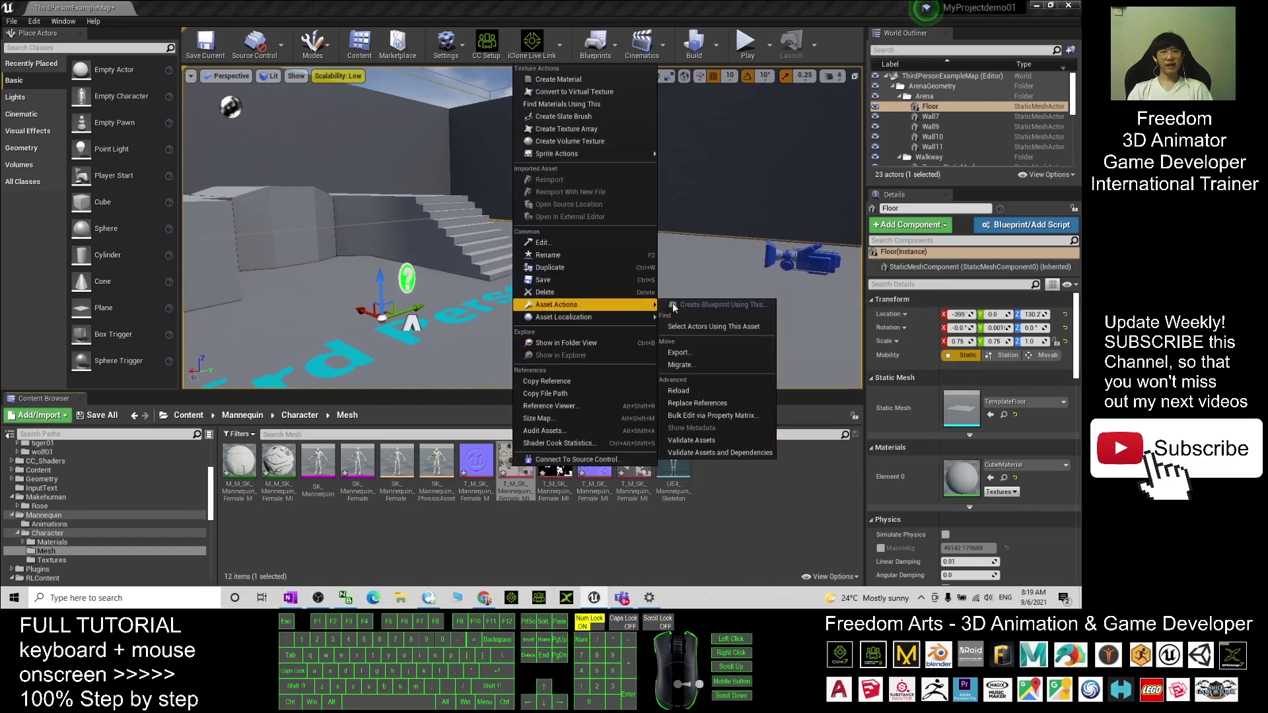
pyautogui.click(694, 355)
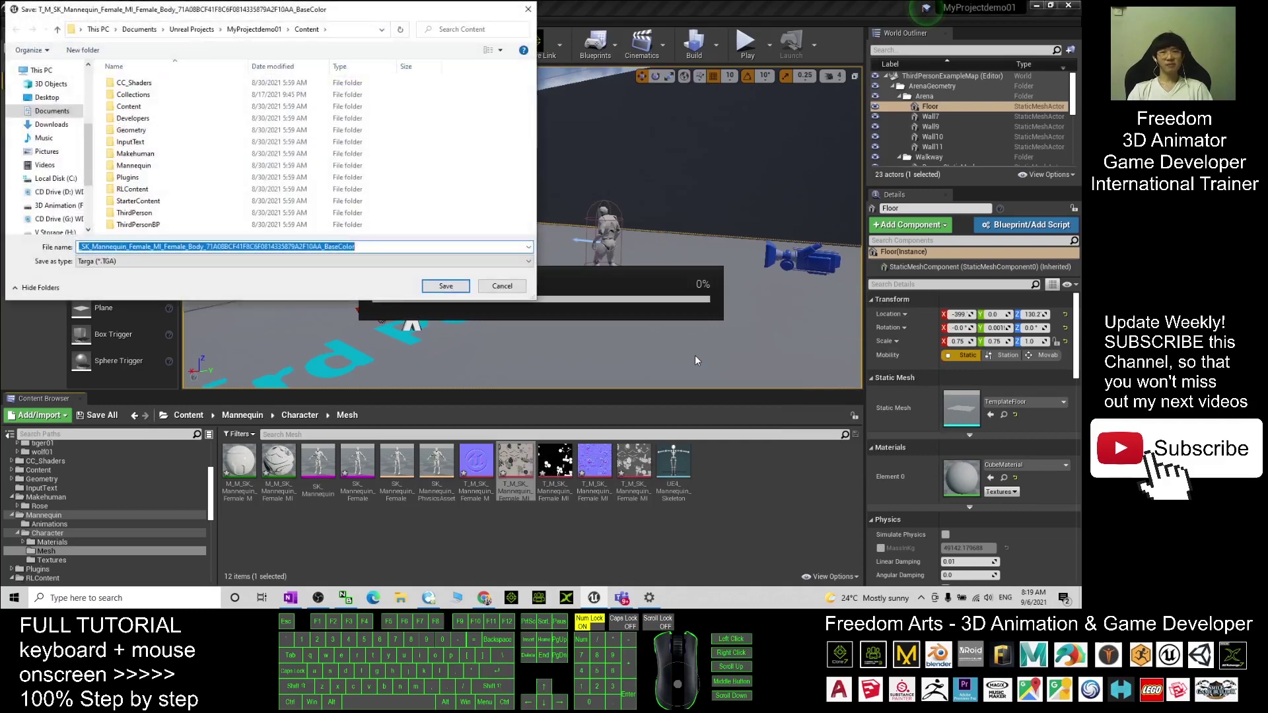
pyautogui.scroll(4, 88, 161)
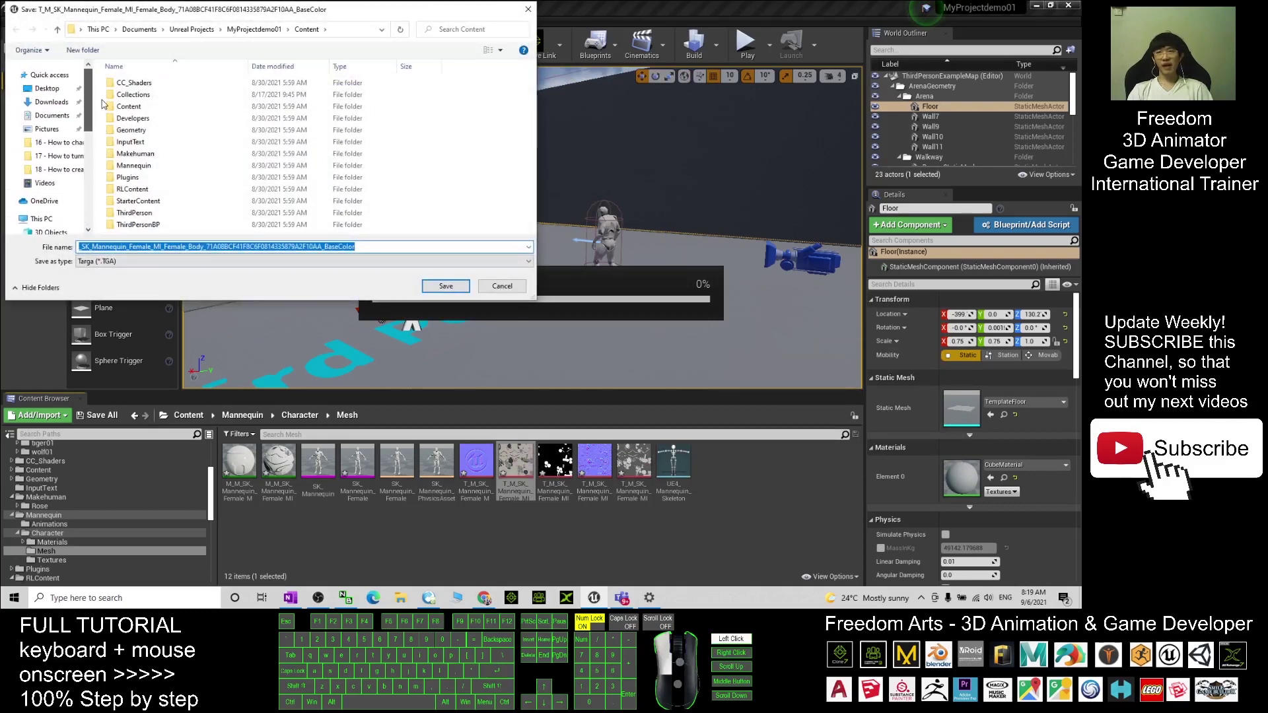
pyautogui.click(196, 261)
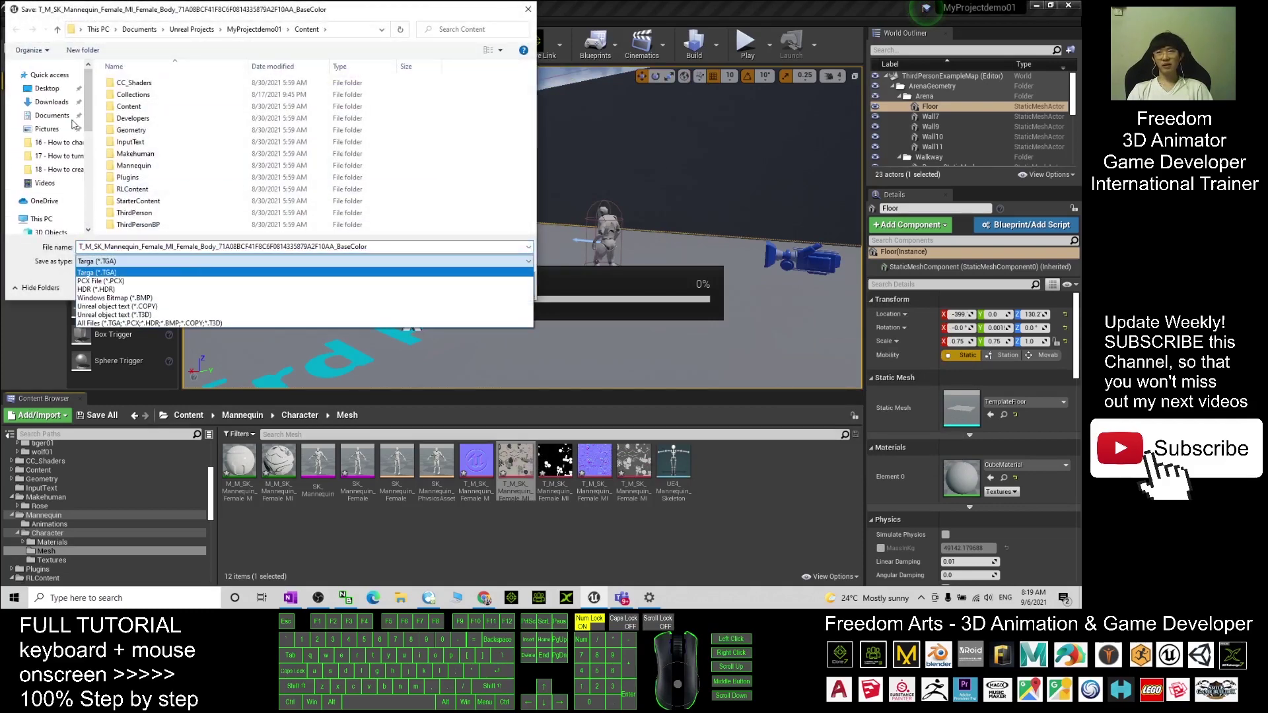
pyautogui.click(196, 272)
pyautogui.click(47, 89)
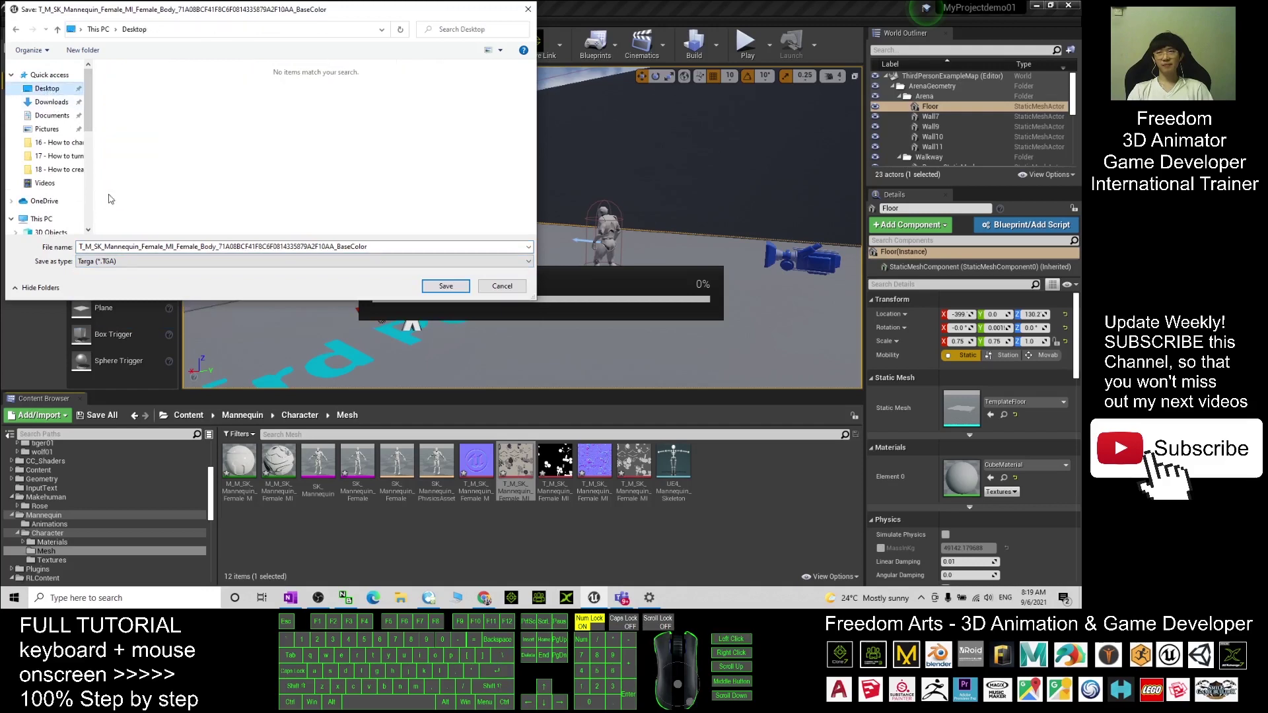
pyautogui.click(132, 261)
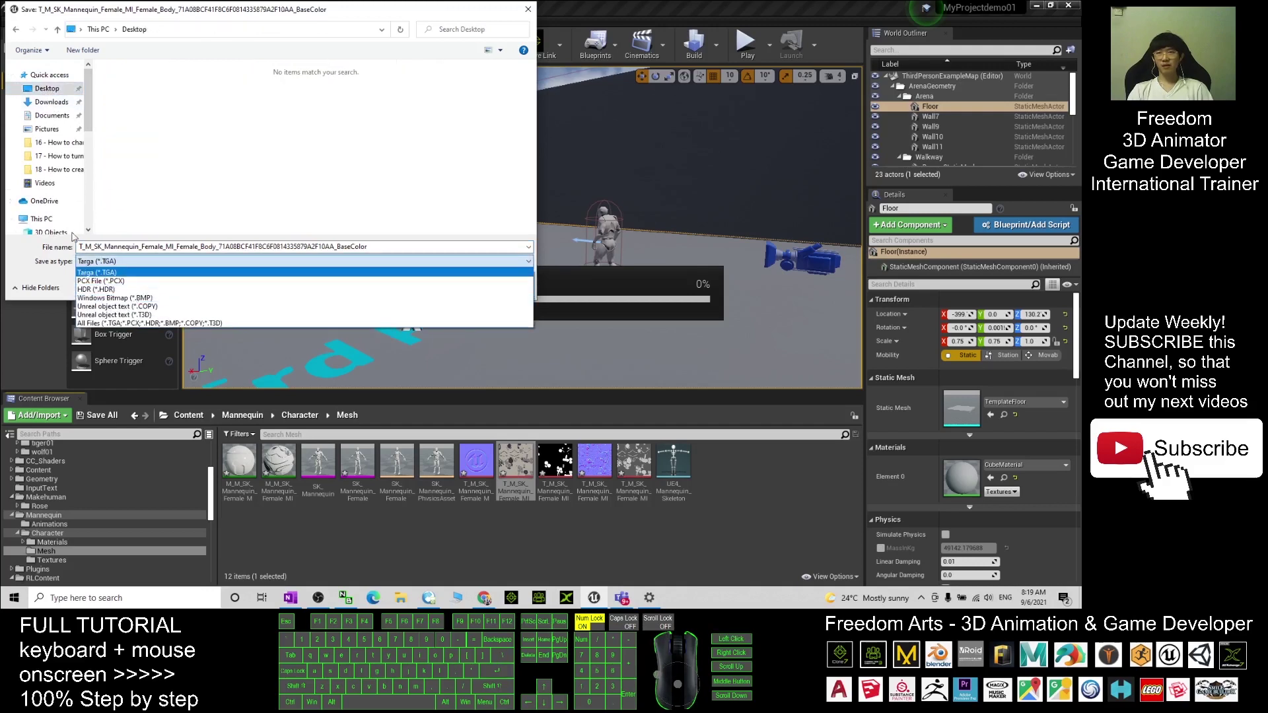
pyautogui.click(64, 99)
pyautogui.click(130, 261)
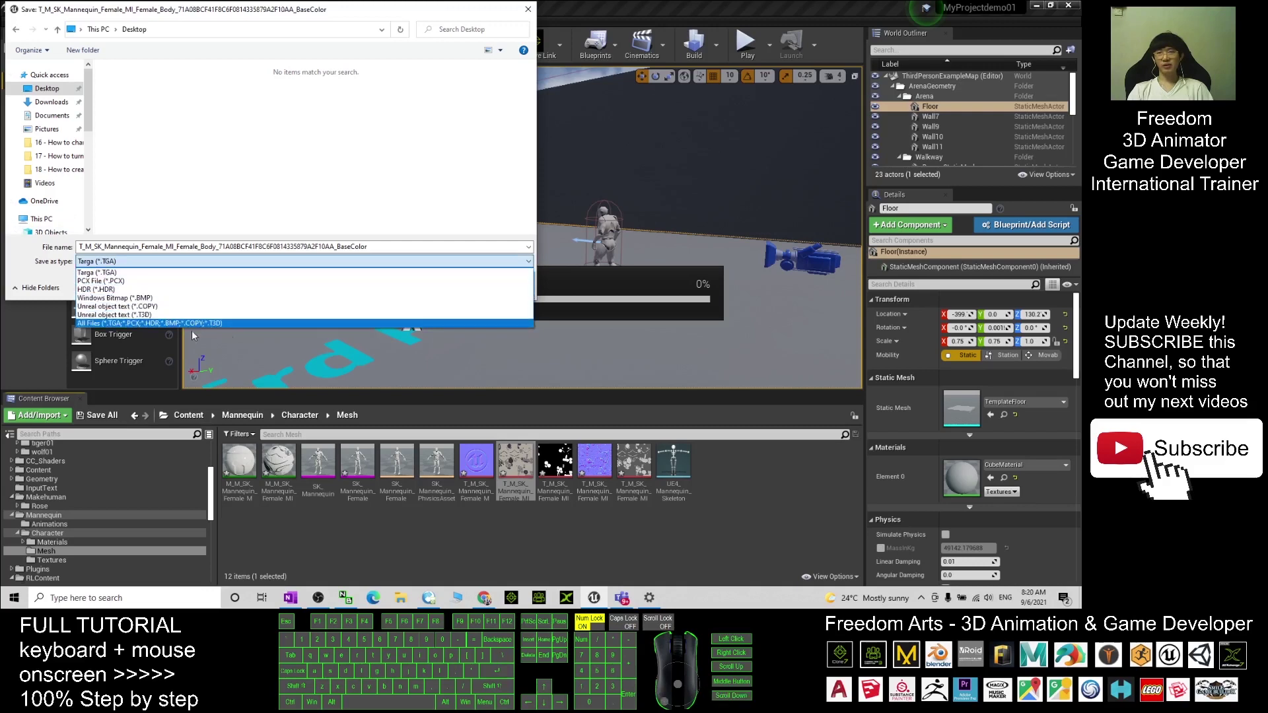
pyautogui.click(166, 300)
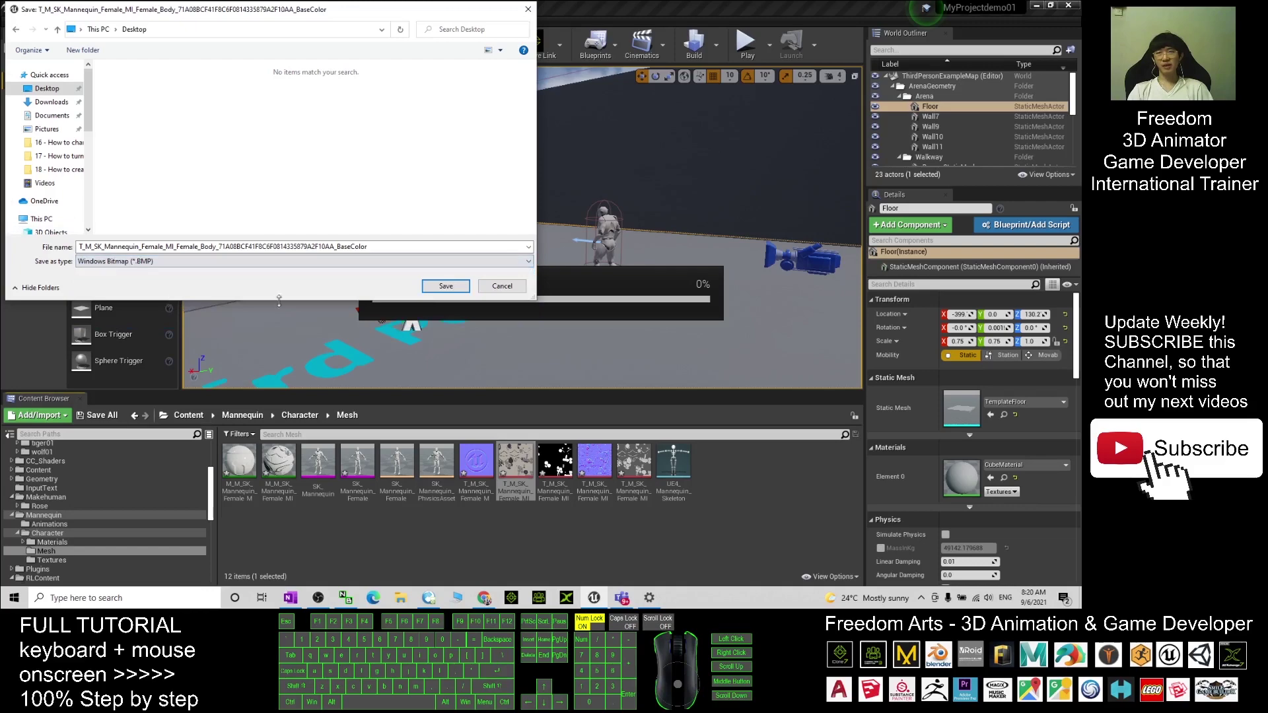
pyautogui.click(445, 286)
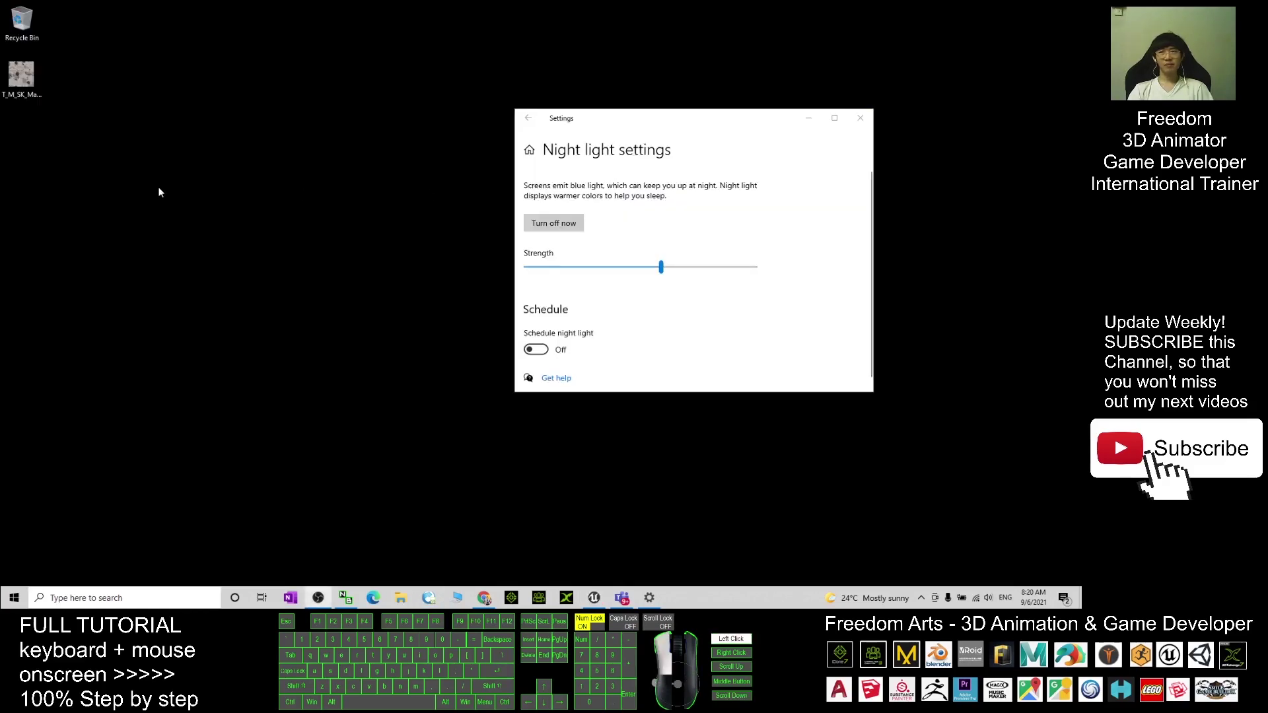
# Step: View the exported BaseColor BMP in Photos, then close Photos and the Night light settings
pyautogui.click(20, 77)
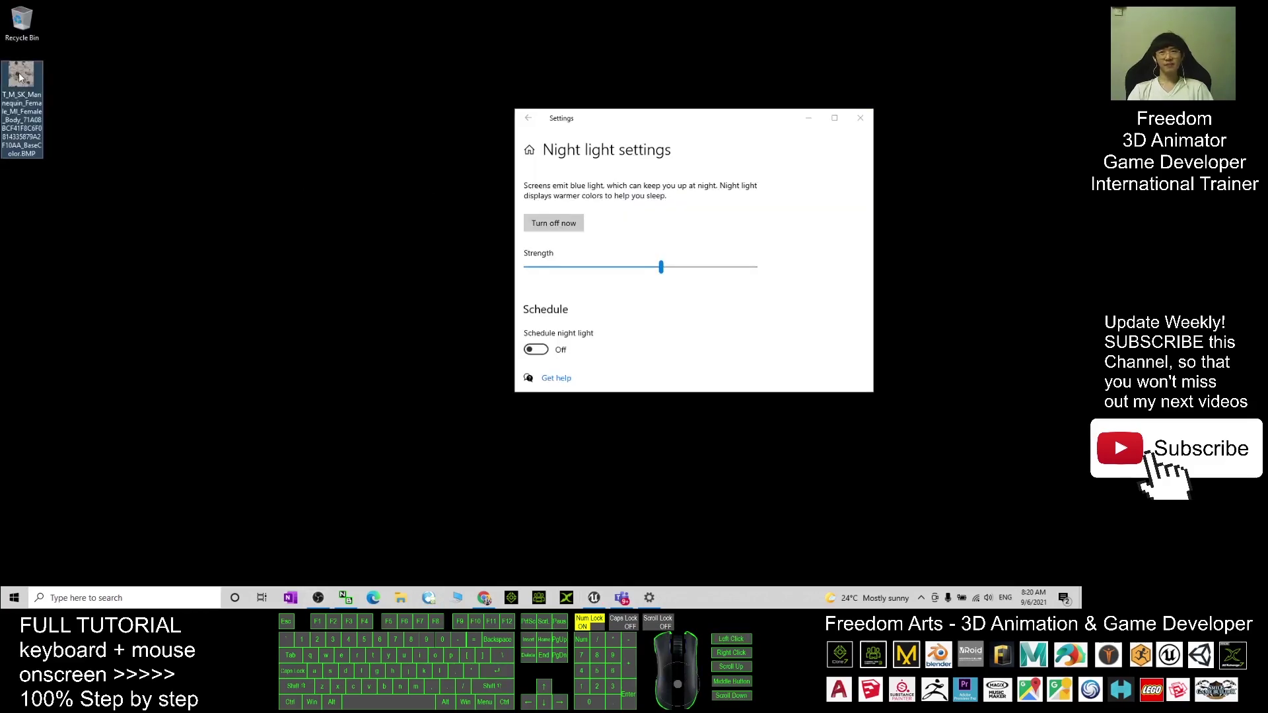
pyautogui.doubleClick(20, 77)
pyautogui.doubleClick(492, 221)
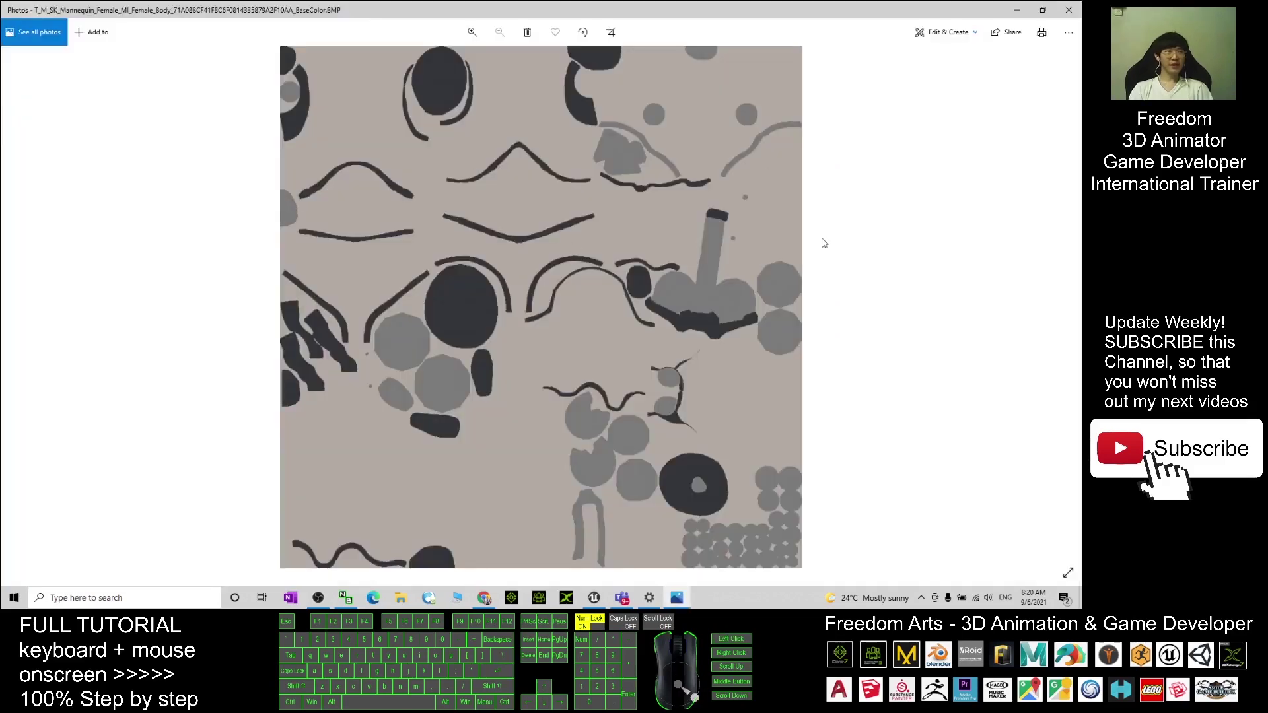
pyautogui.click(1068, 10)
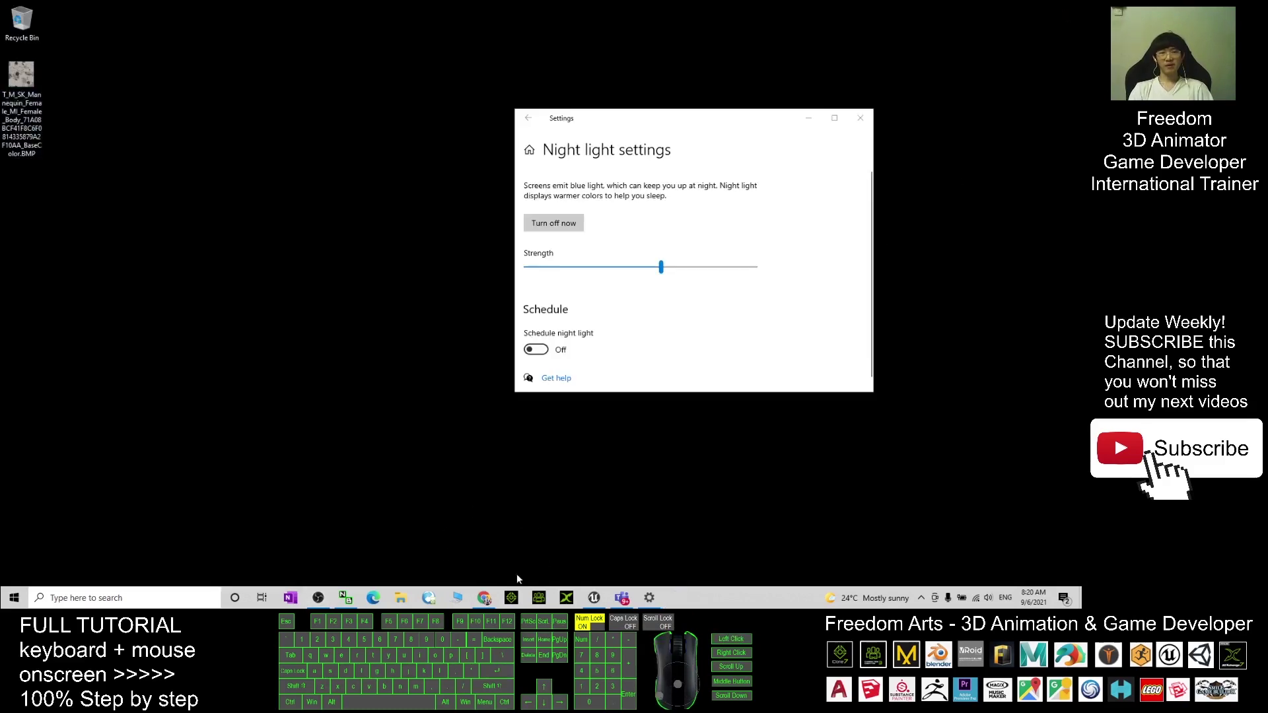
pyautogui.click(861, 118)
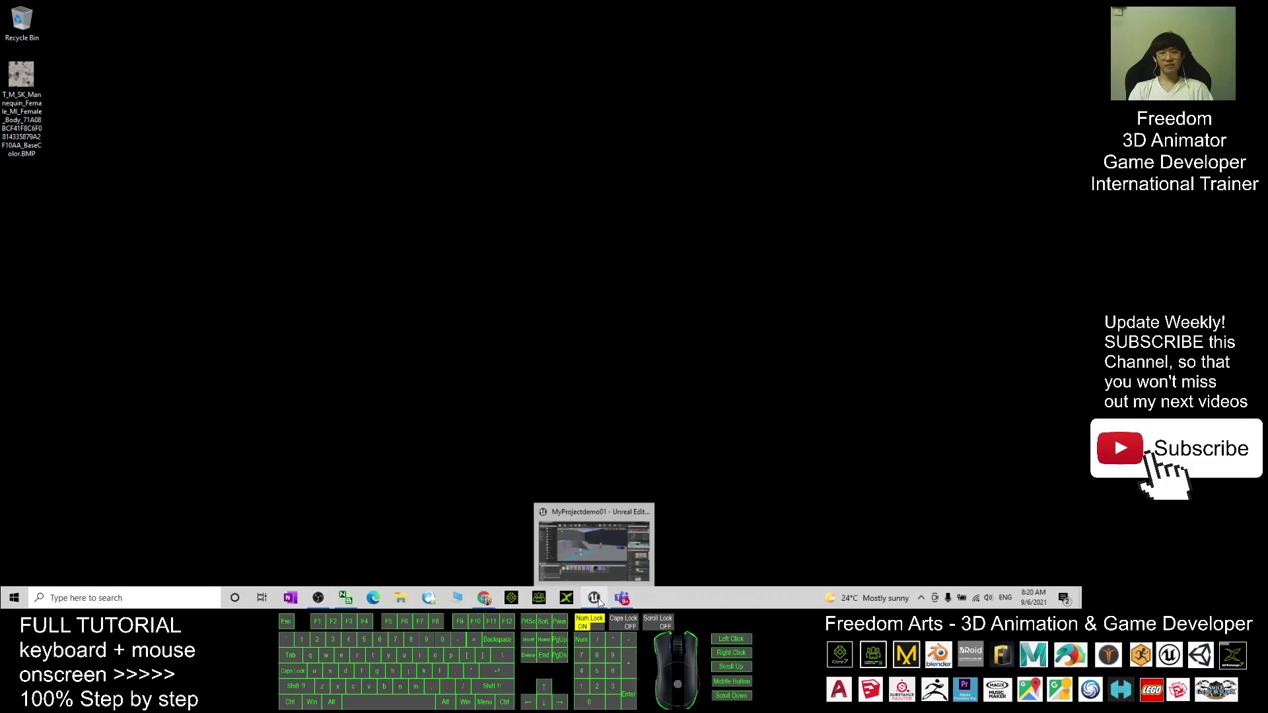
# Step: Export the mannequin body Normal texture to the Desktop as a Targa (.TGA) file, then minimize the editor
pyautogui.click(545, 536)
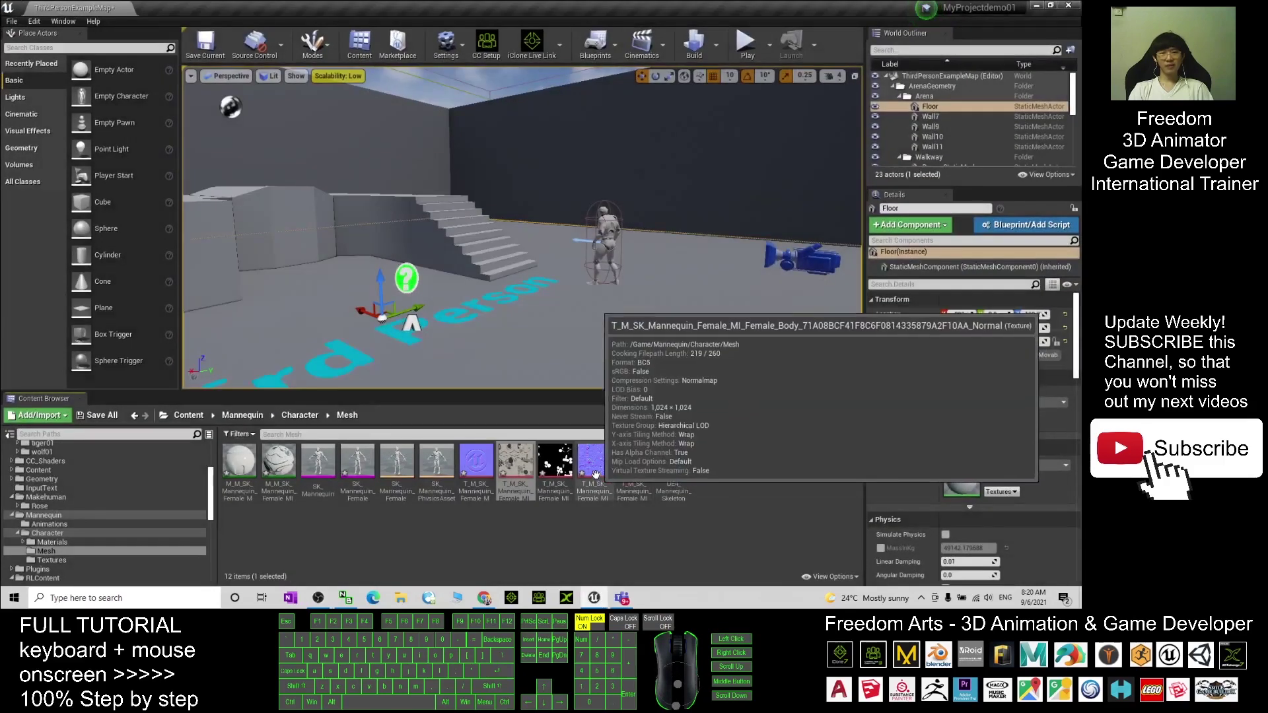
pyautogui.rightClick(596, 474)
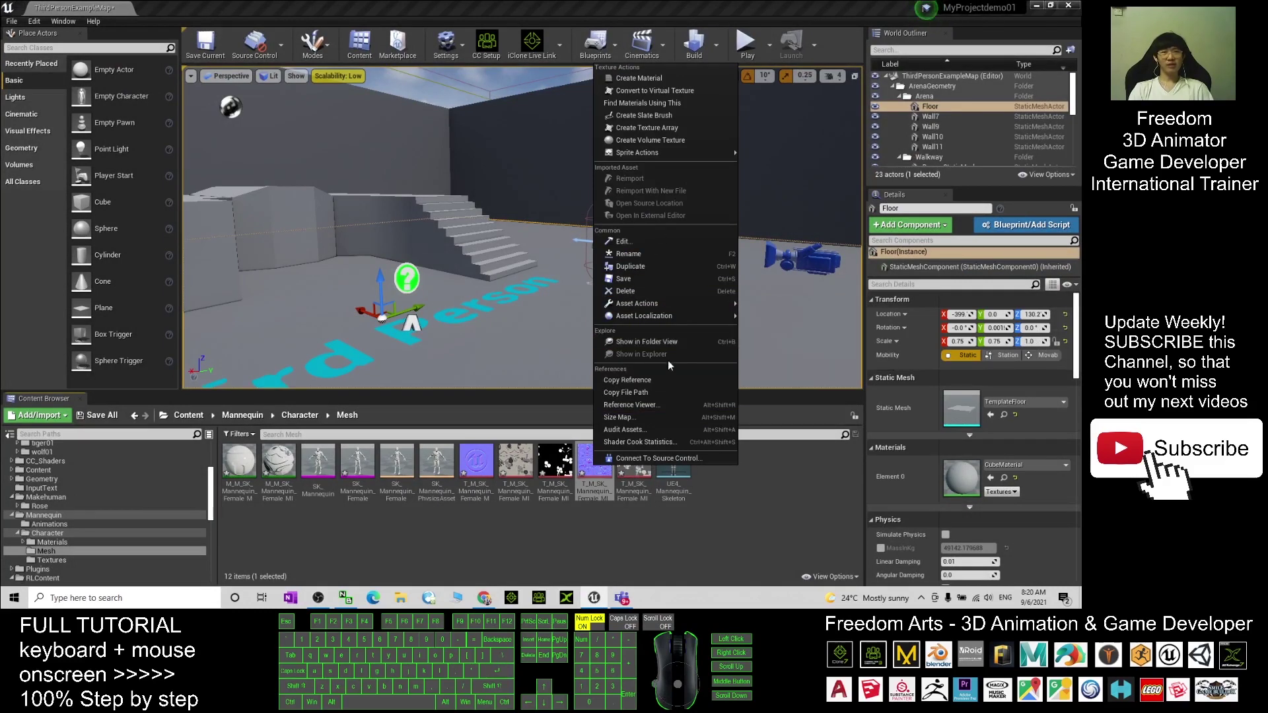
pyautogui.click(652, 305)
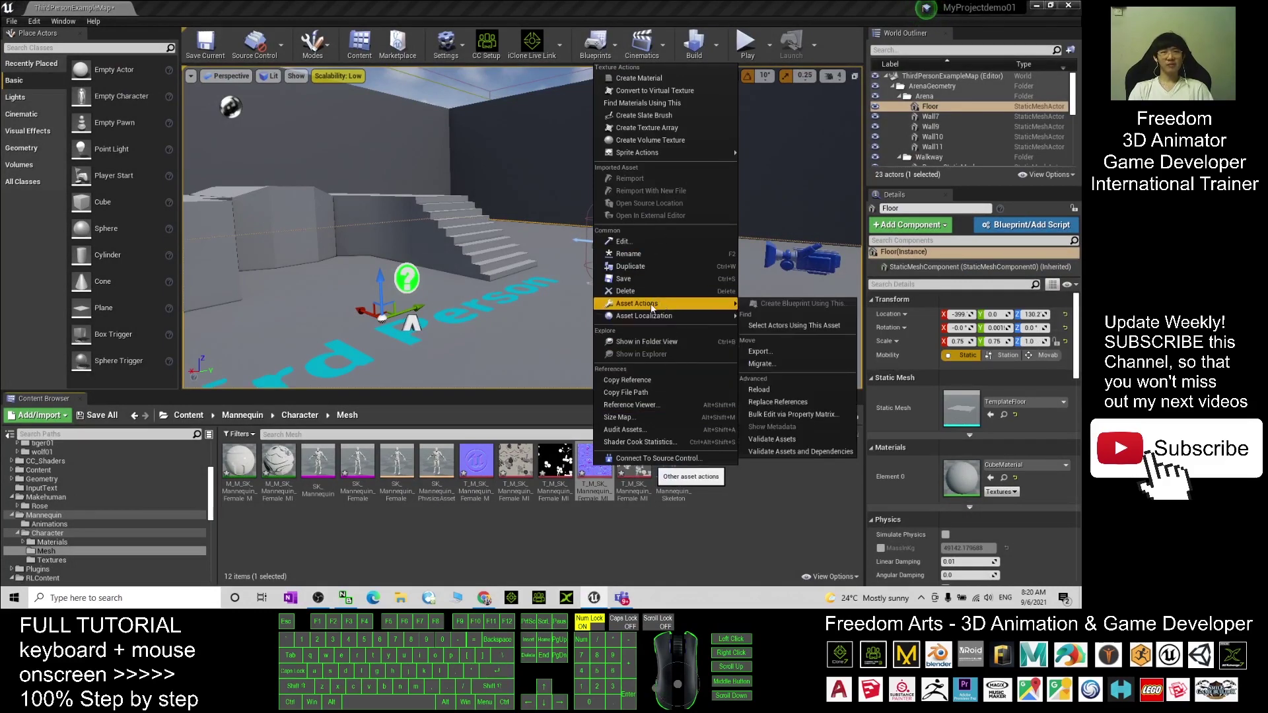
pyautogui.click(779, 351)
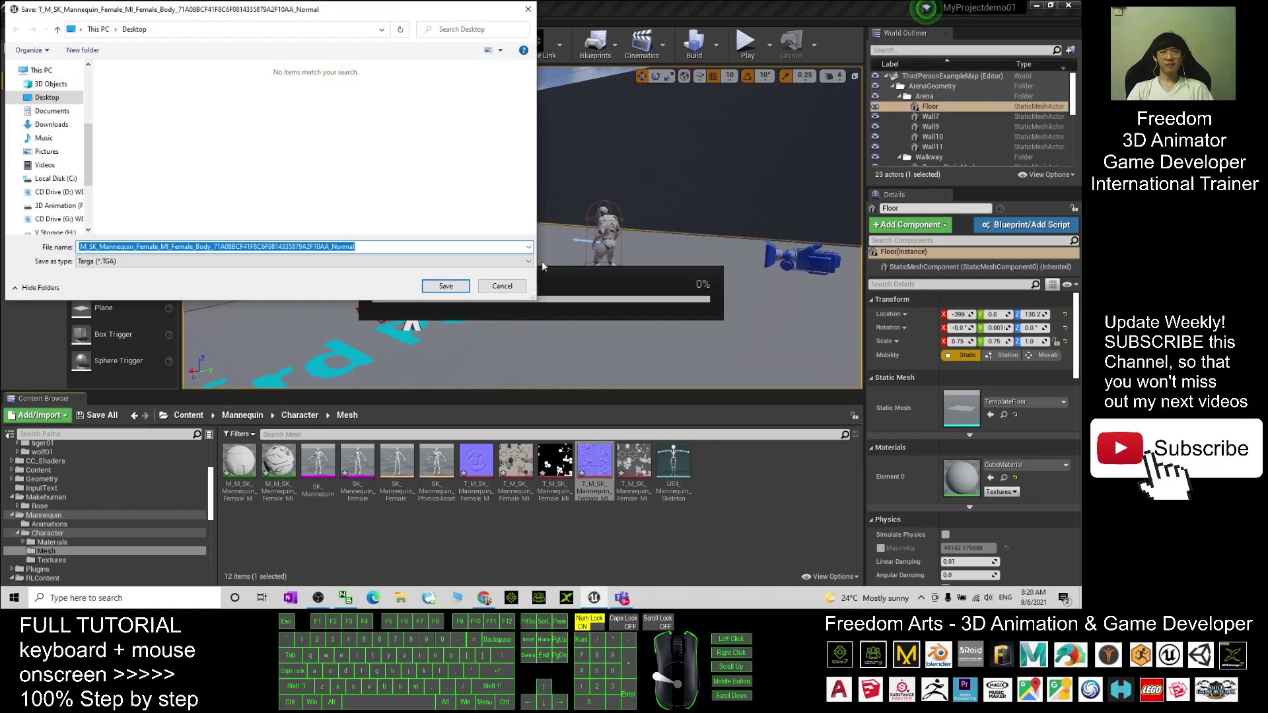
pyautogui.click(78, 98)
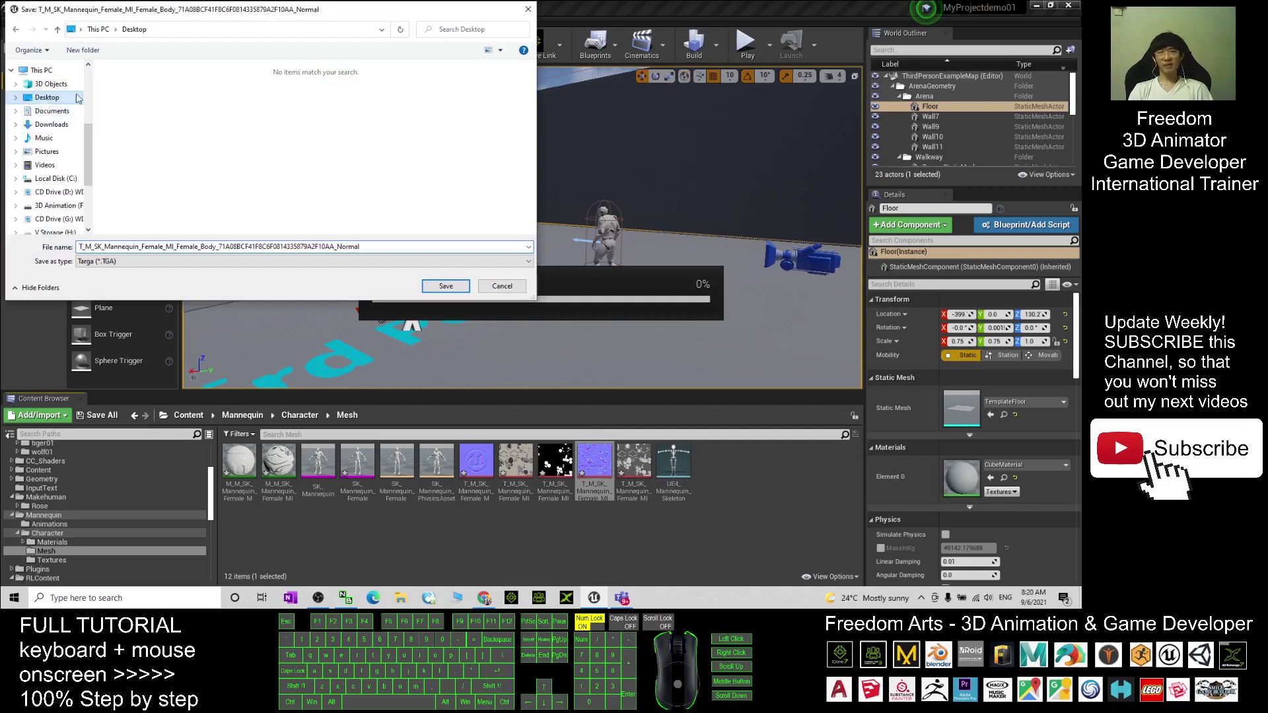
pyautogui.click(130, 262)
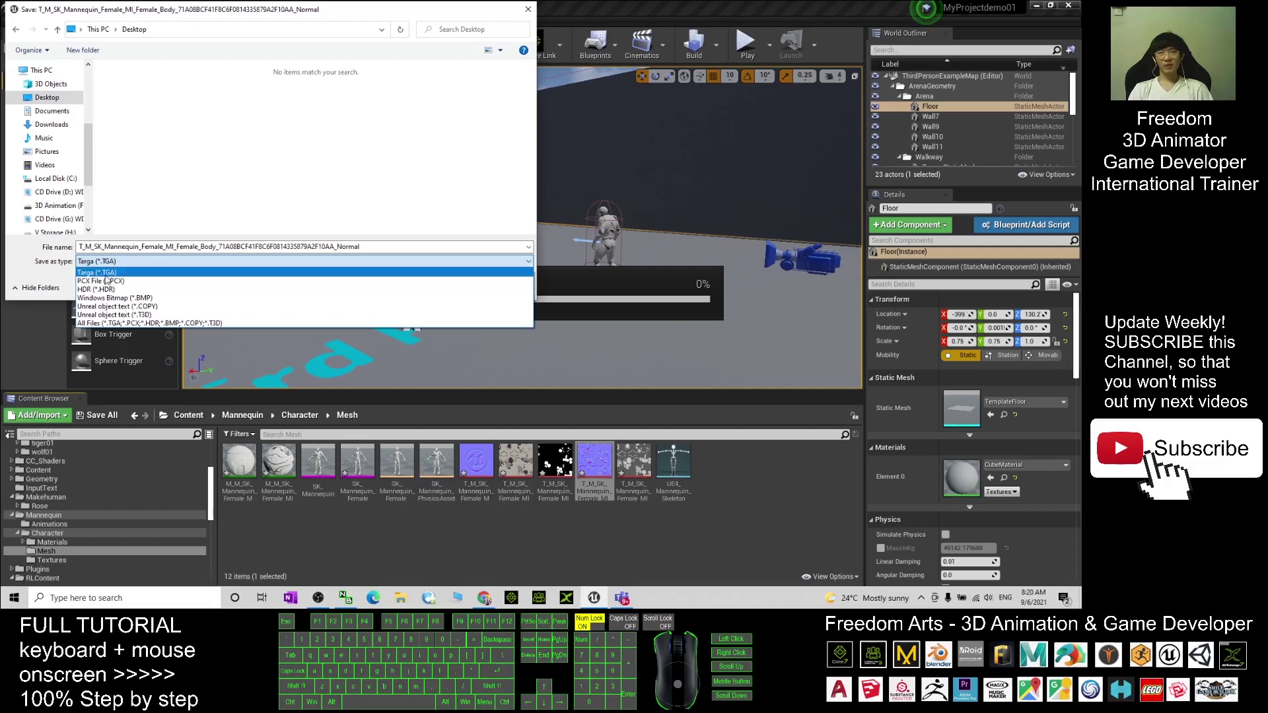
pyautogui.click(116, 275)
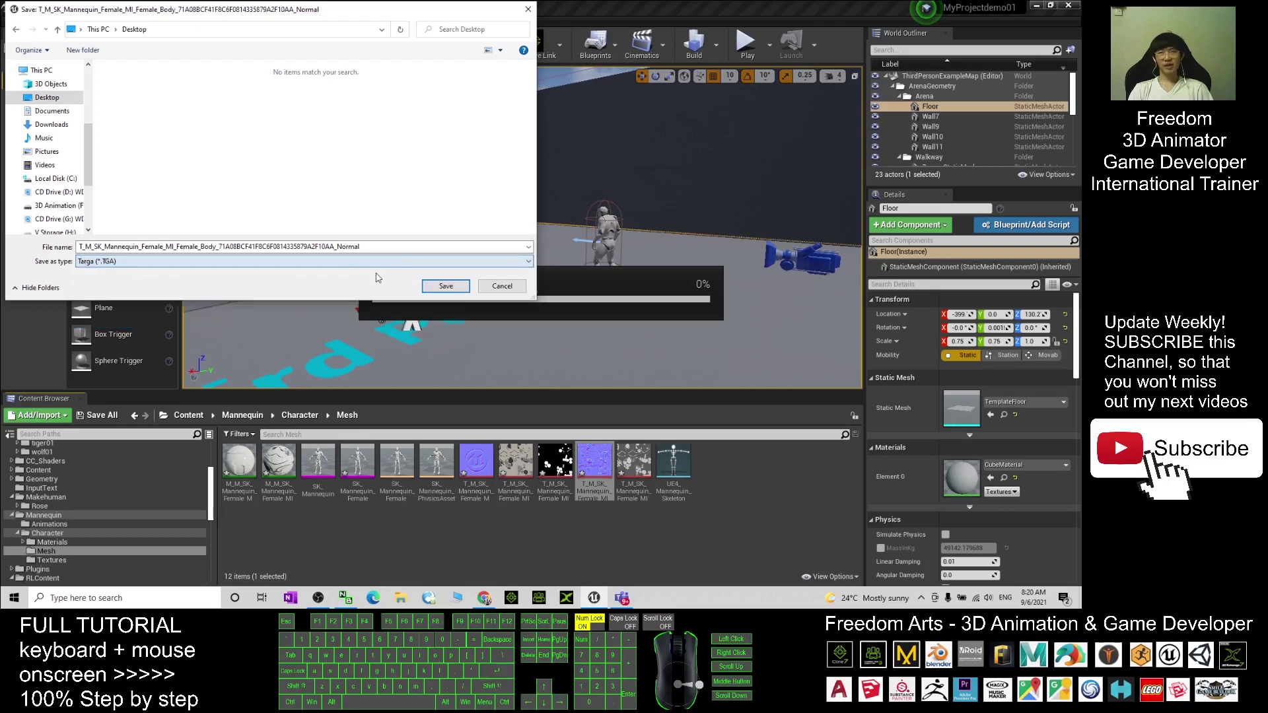
pyautogui.click(439, 283)
pyautogui.click(1036, 5)
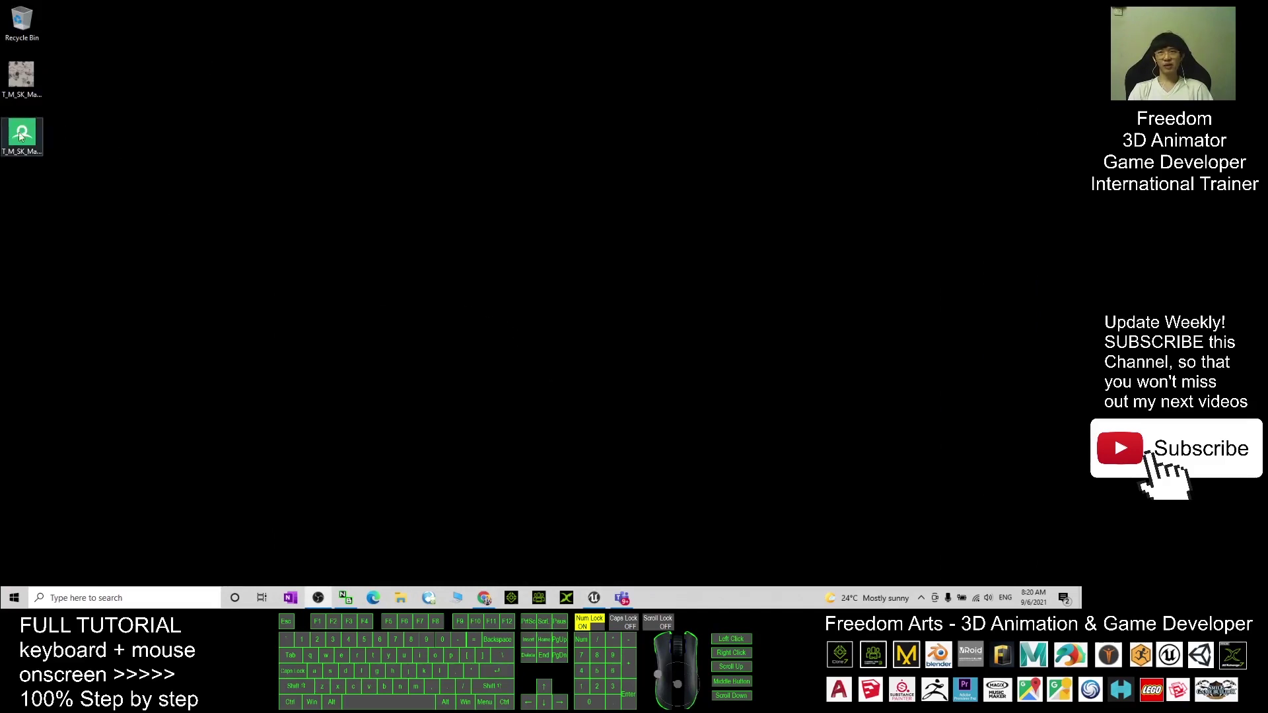
# Step: Check the exported Normal TGA file's name on the desktop, then restore the Unreal editor
pyautogui.click(22, 138)
pyautogui.click(609, 539)
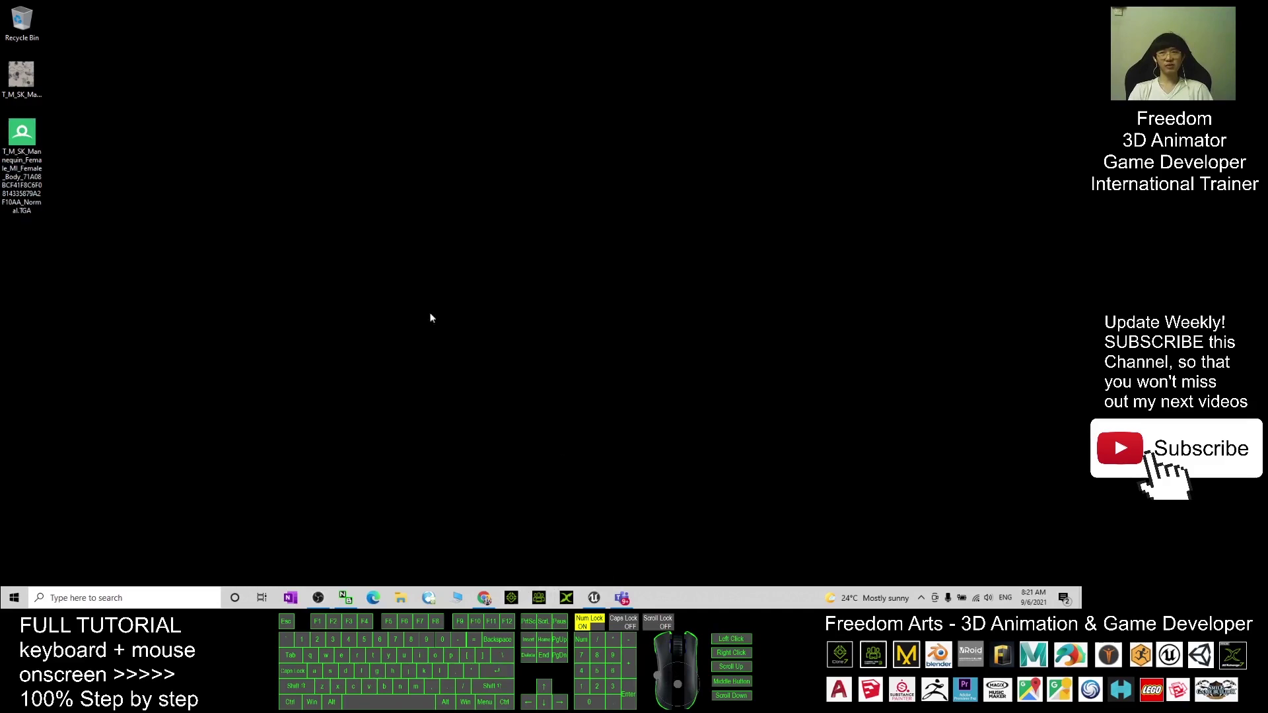
pyautogui.click(673, 481)
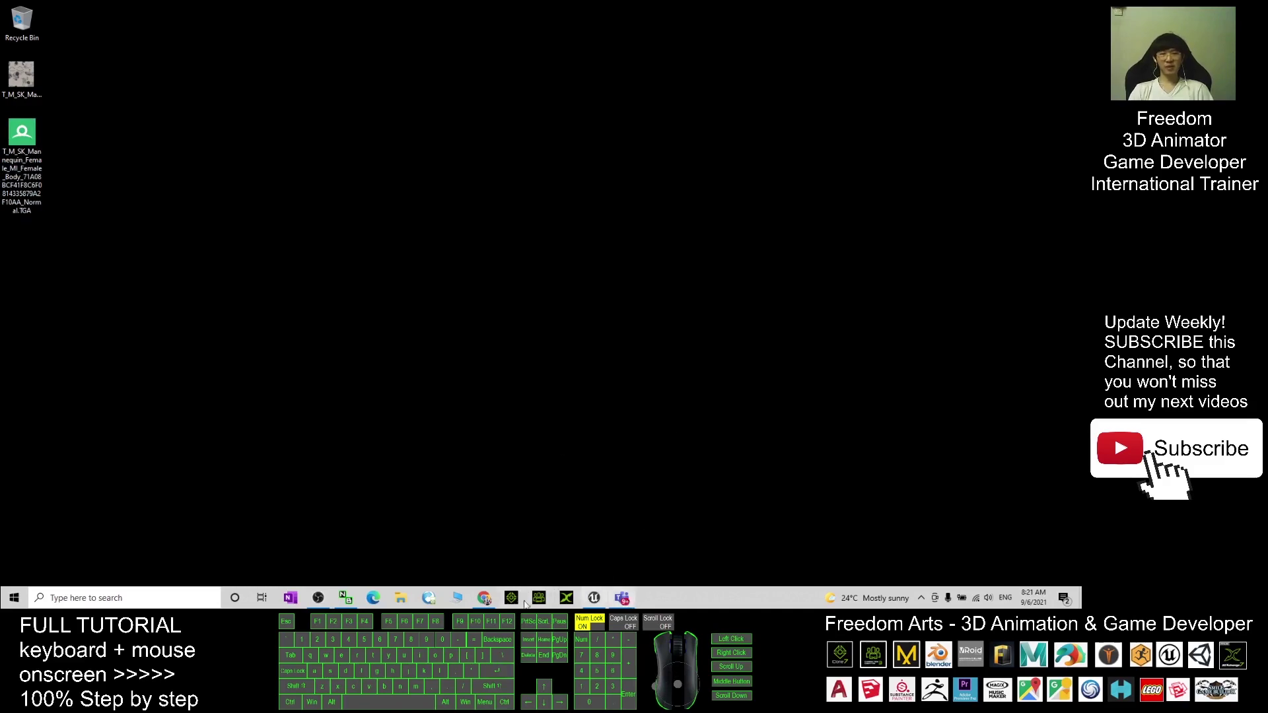
pyautogui.click(594, 597)
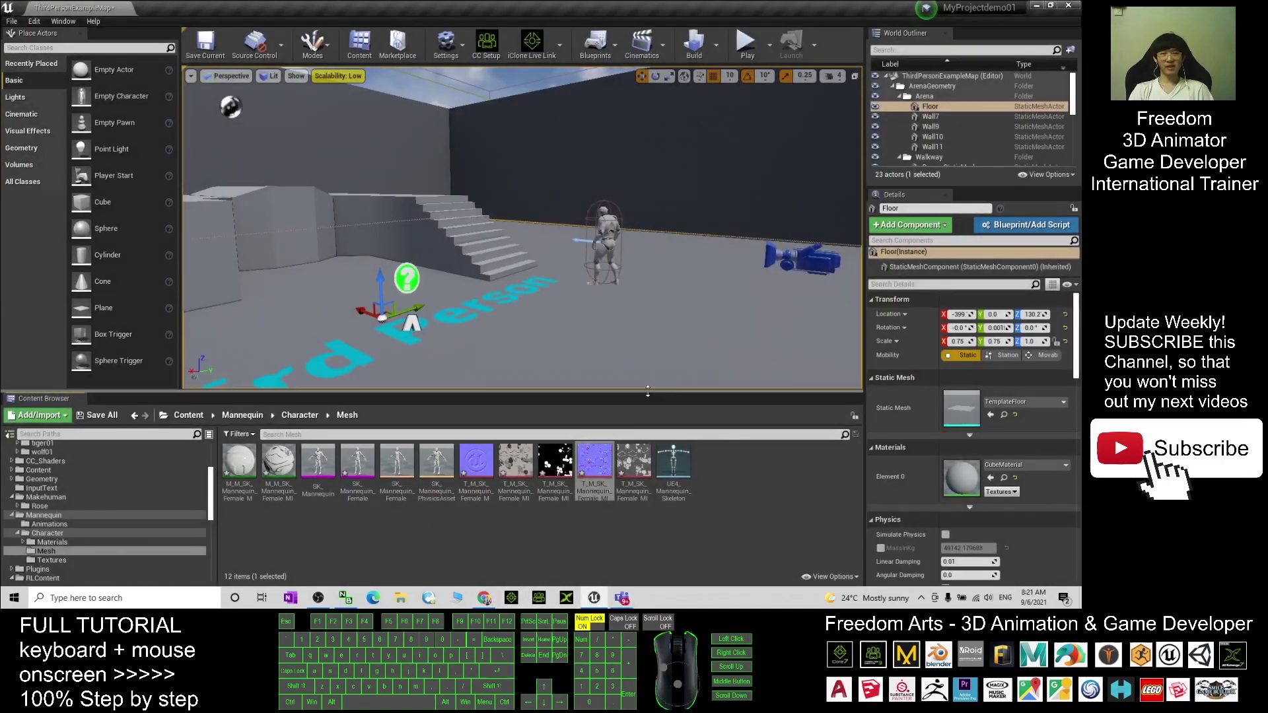
# Step: Export the mannequin body Roughness texture as a Windows Bitmap (.BMP) file
pyautogui.rightClick(626, 458)
pyautogui.click(716, 301)
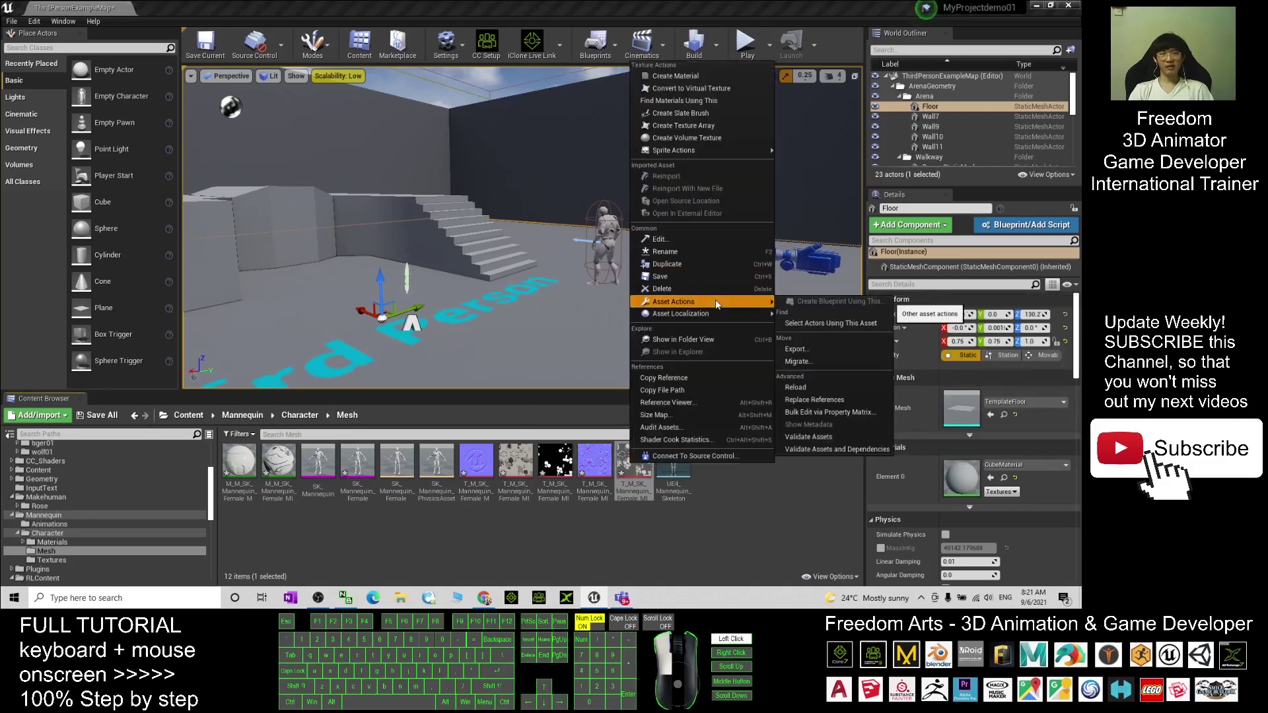
pyautogui.click(796, 349)
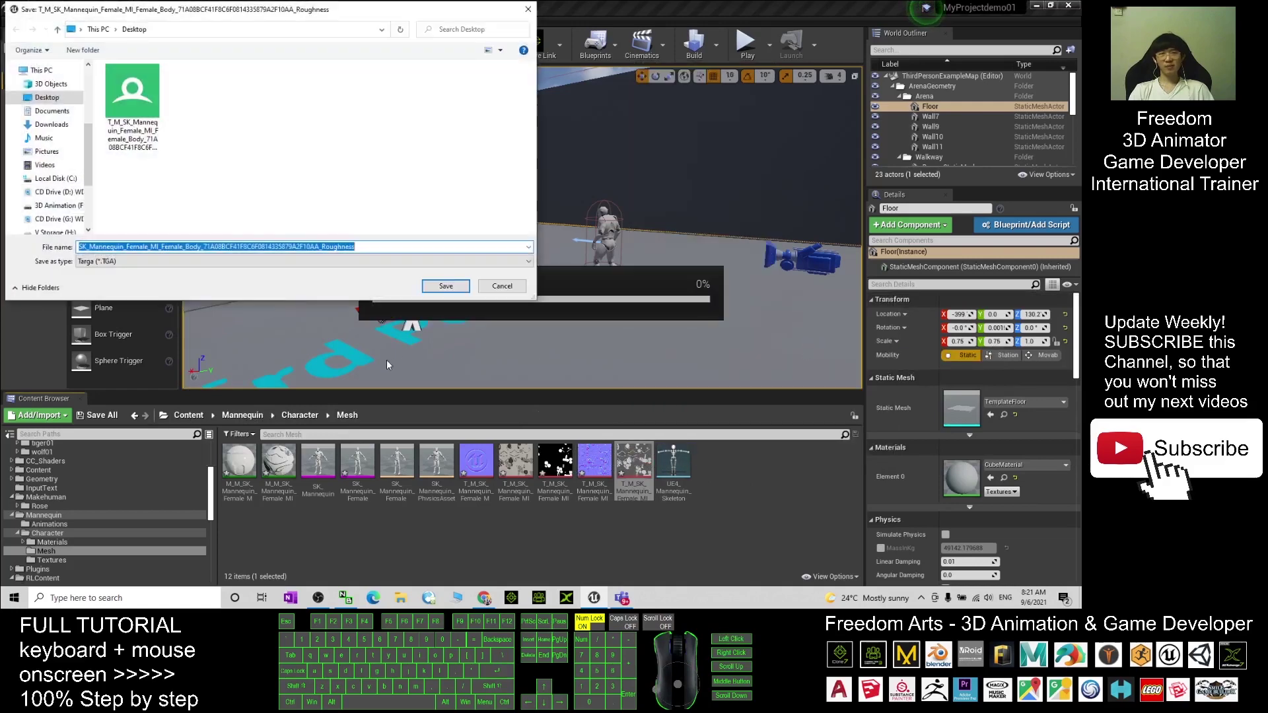
pyautogui.click(284, 262)
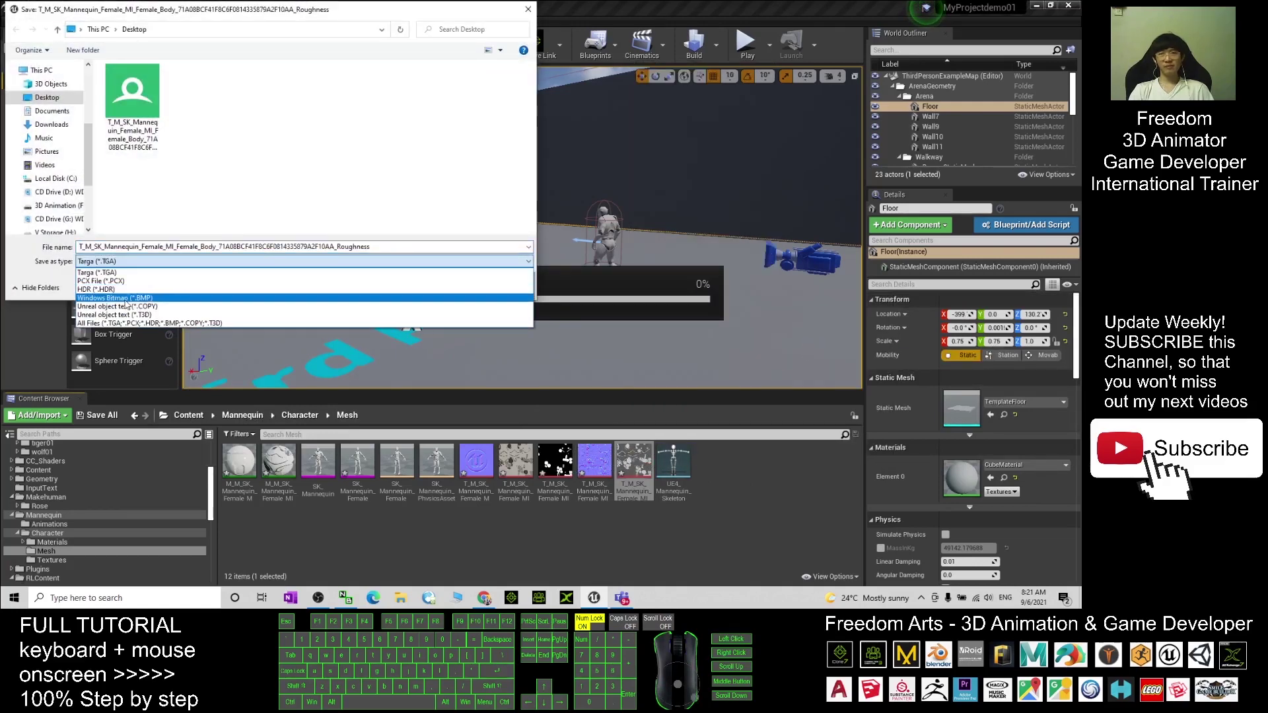
pyautogui.click(210, 299)
pyautogui.click(446, 289)
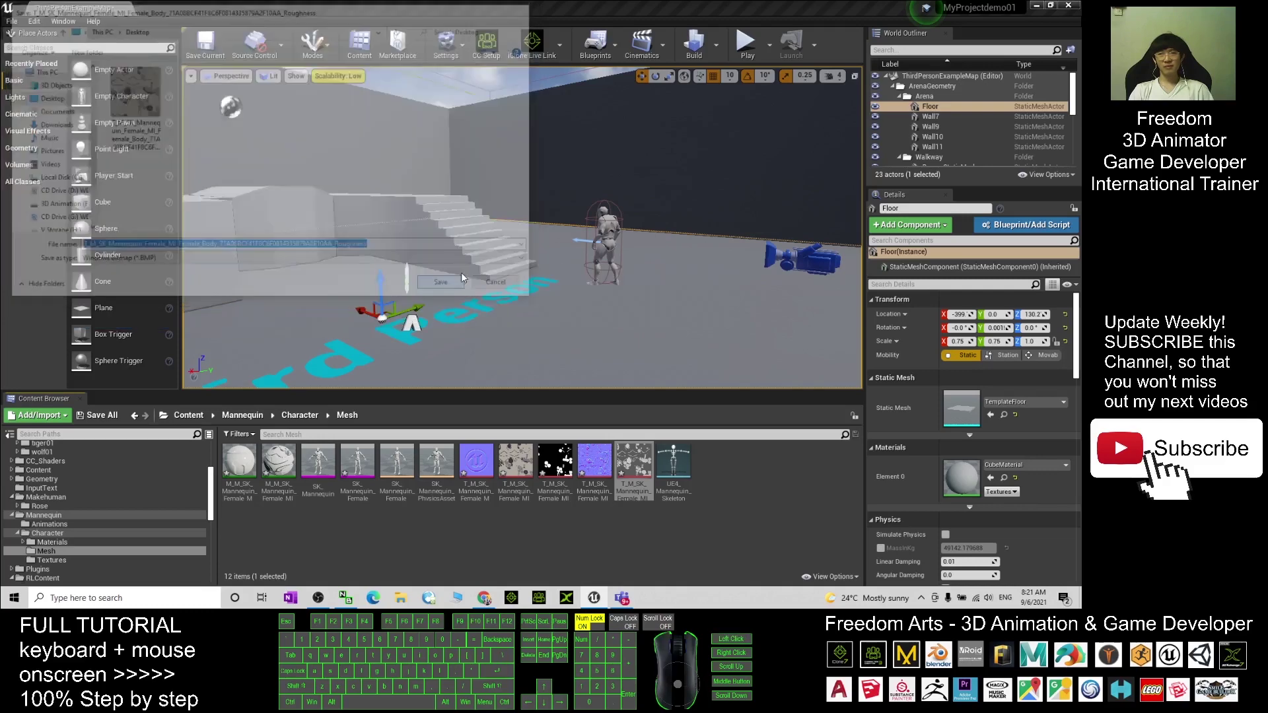
pyautogui.press('super+d')
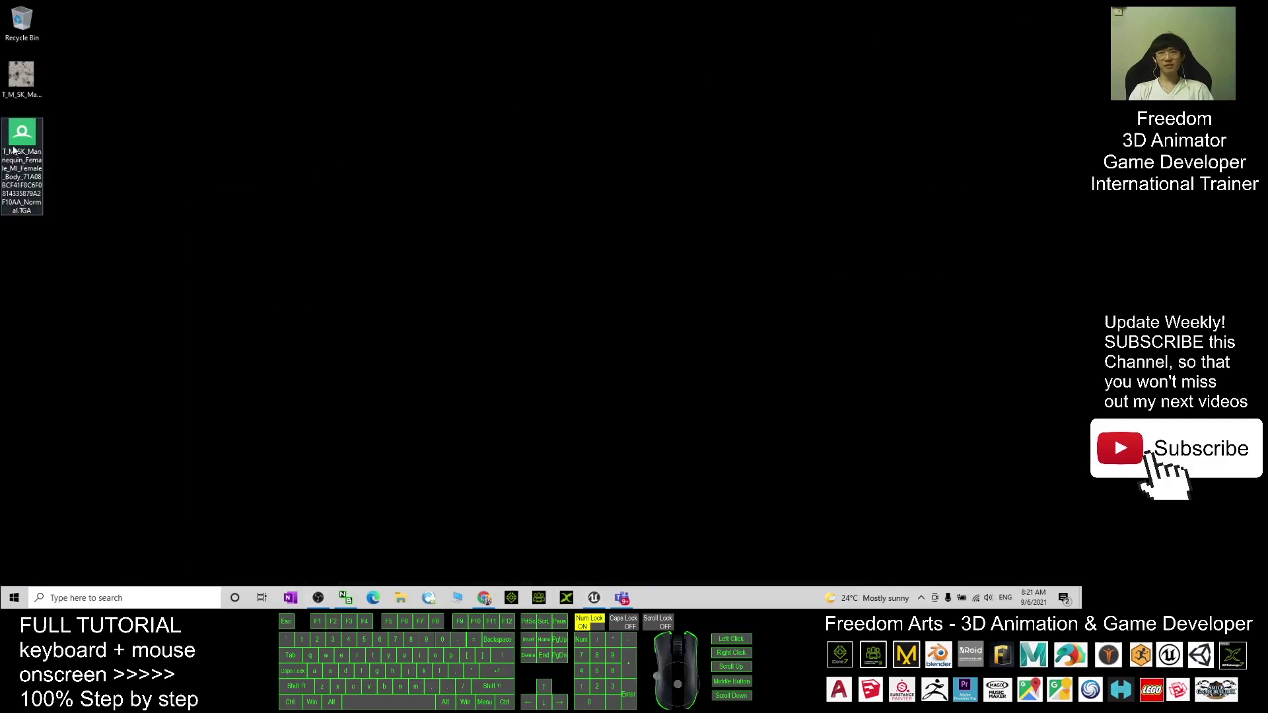
pyautogui.click(26, 141)
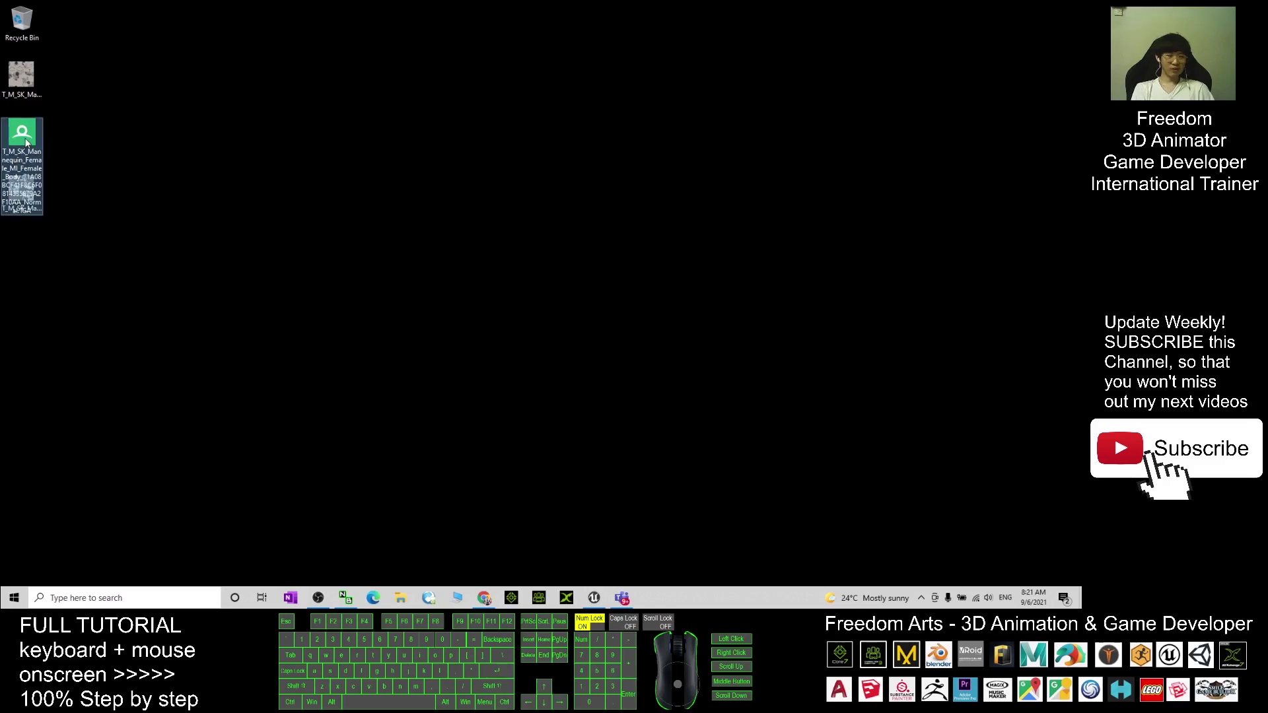
pyautogui.click(113, 139)
pyautogui.click(30, 100)
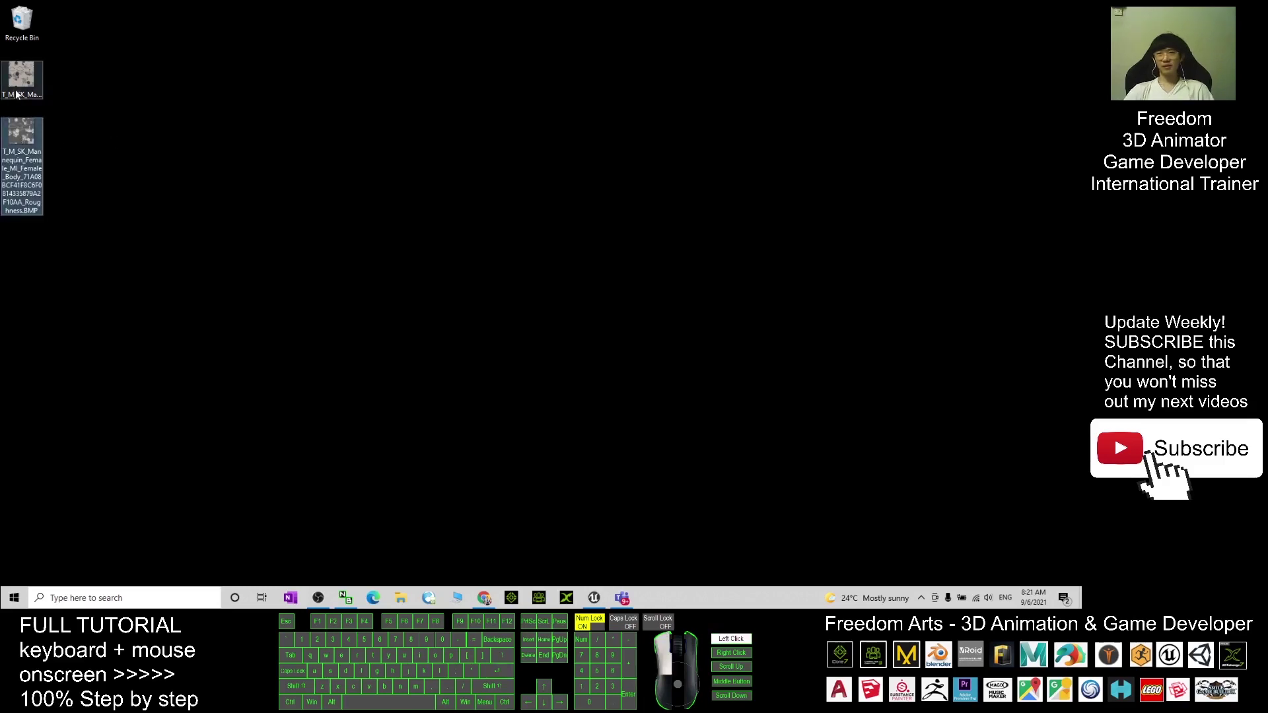
pyautogui.moveTo(38, 110); pyautogui.dragTo(37, 125)
pyautogui.doubleClick(23, 85)
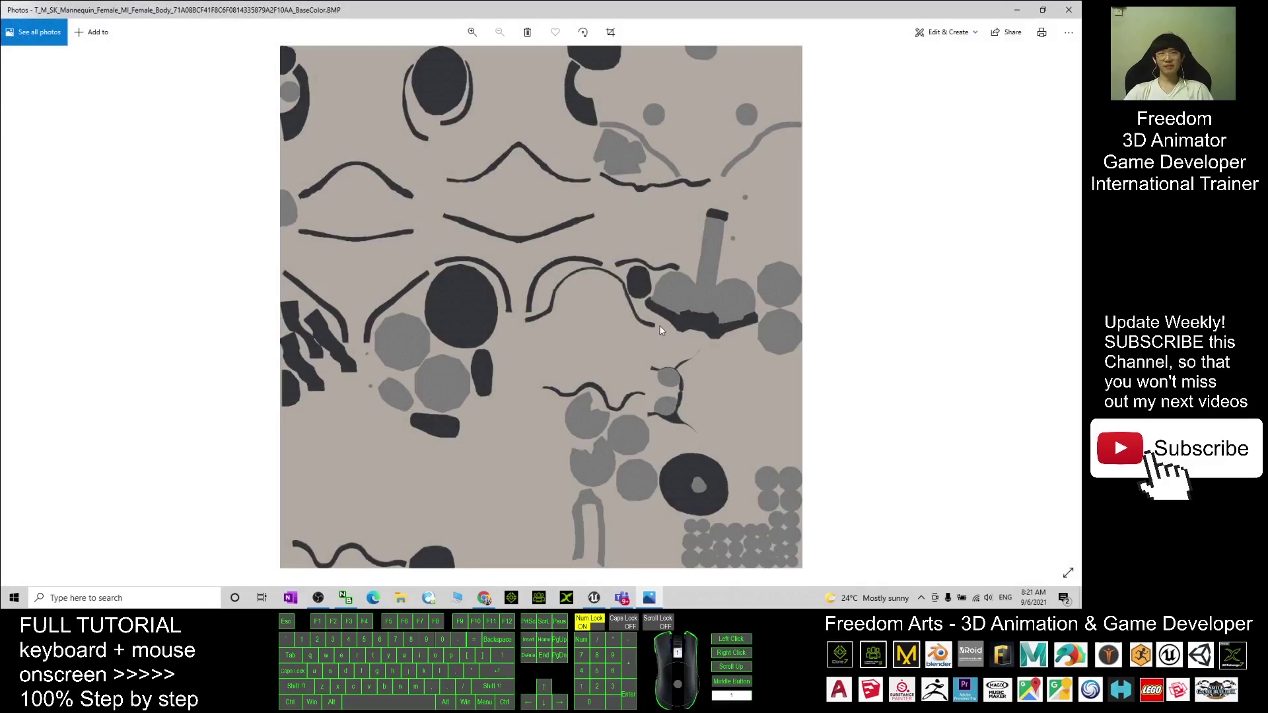
pyautogui.press('Right')
pyautogui.press('Left')
pyautogui.press('Right')
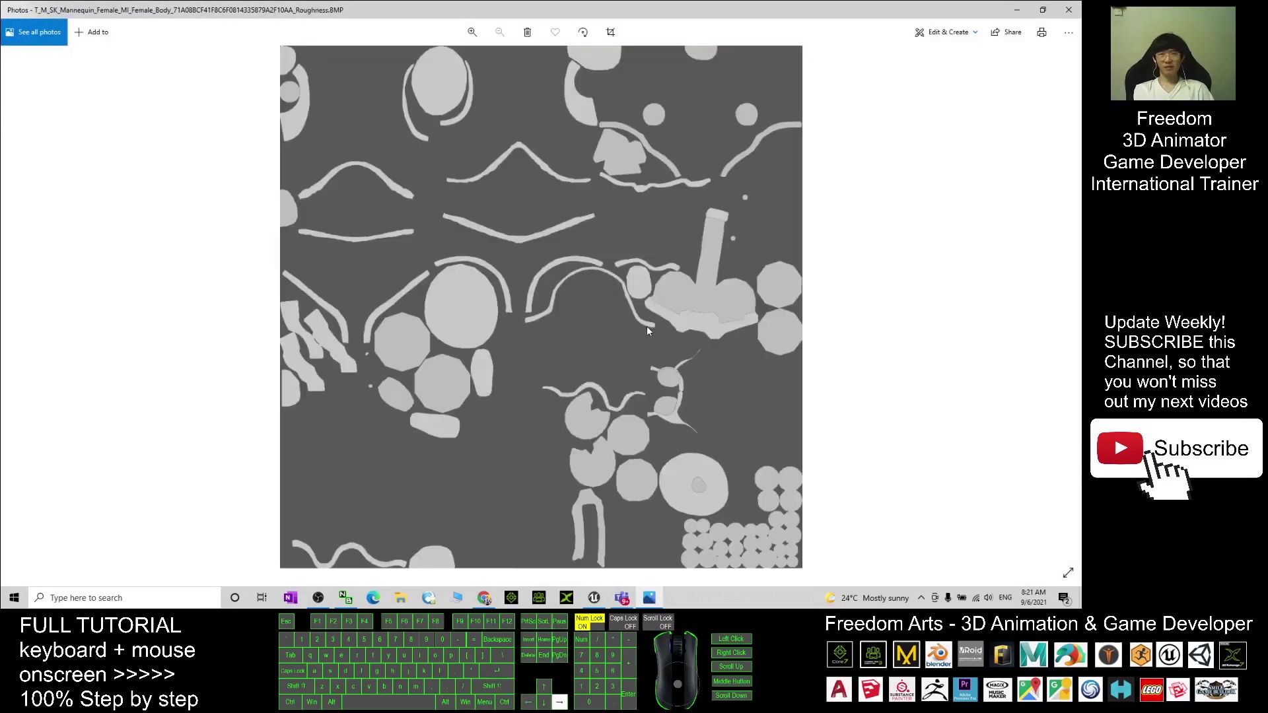
pyautogui.press('Right')
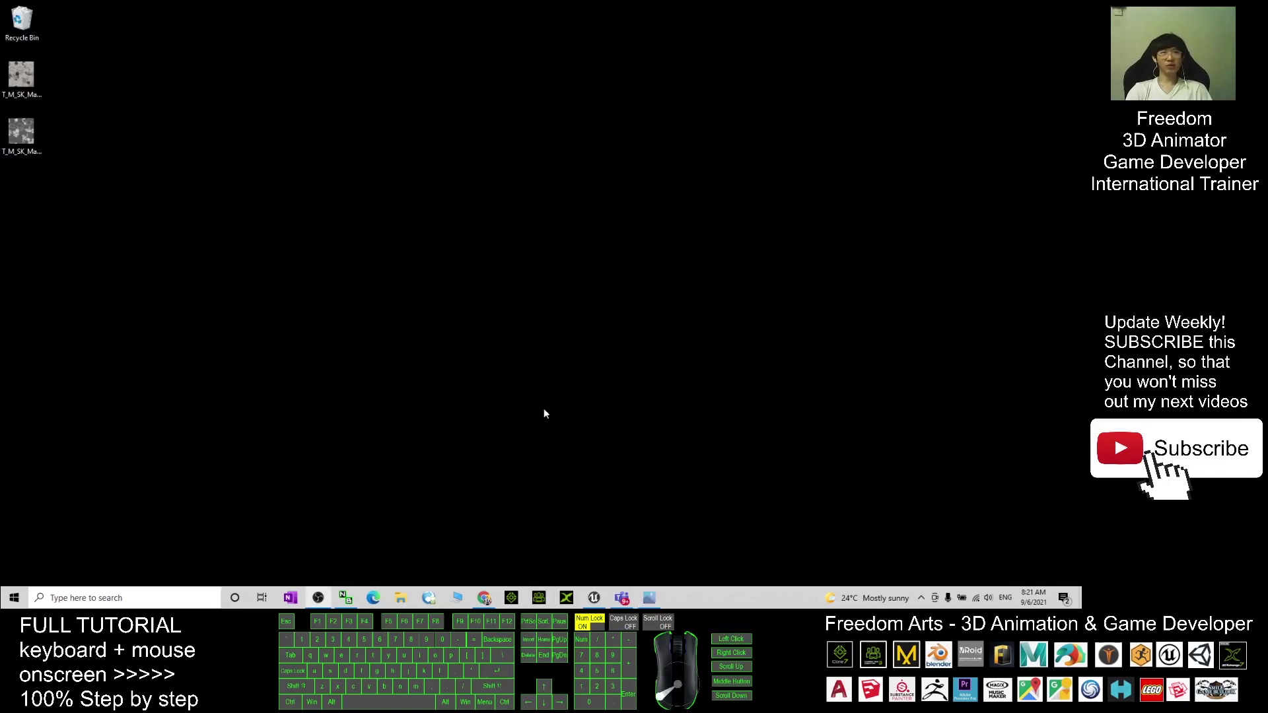
pyautogui.click(1069, 9)
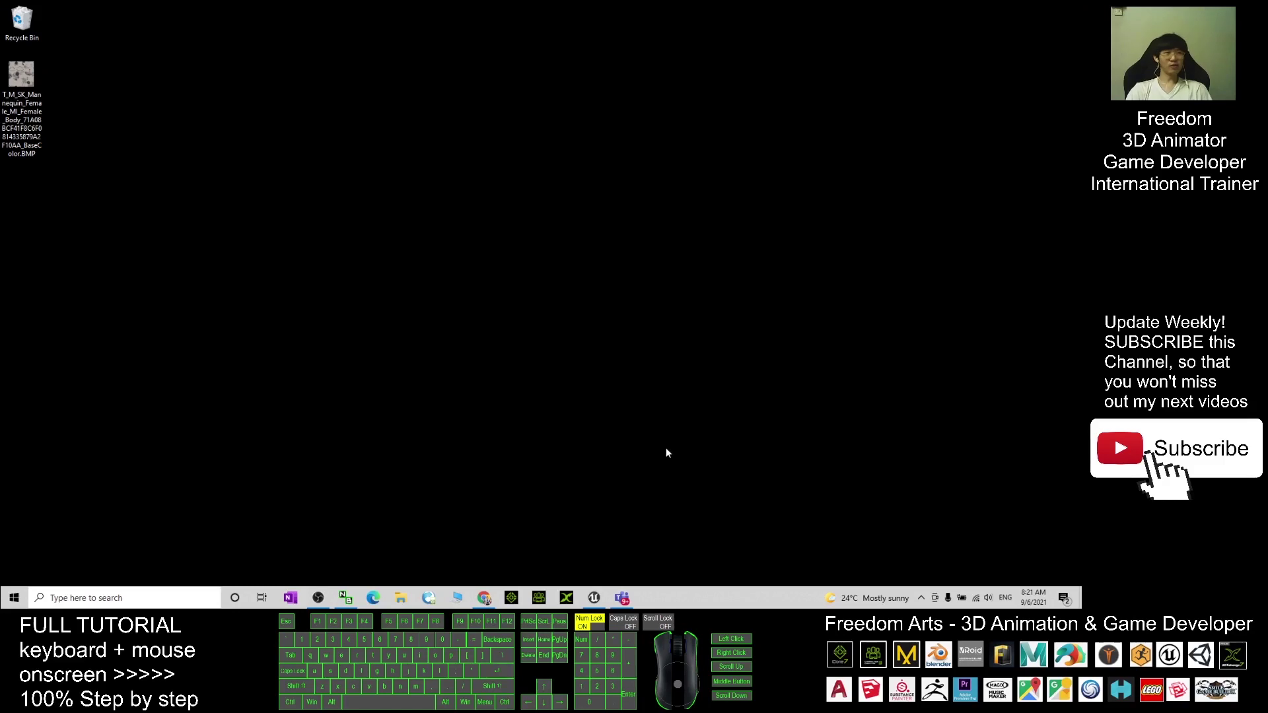
# Step: Restore the Unreal Engine editor window from the taskbar
pyautogui.click(779, 474)
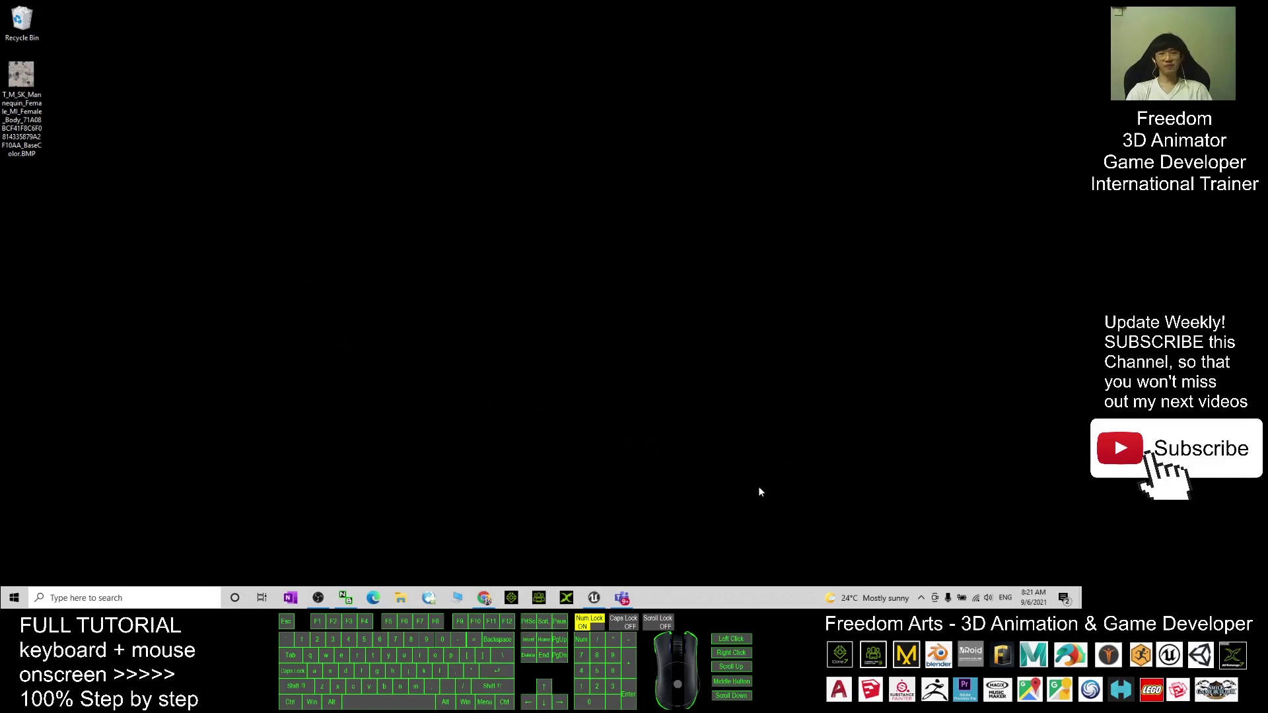
pyautogui.click(594, 598)
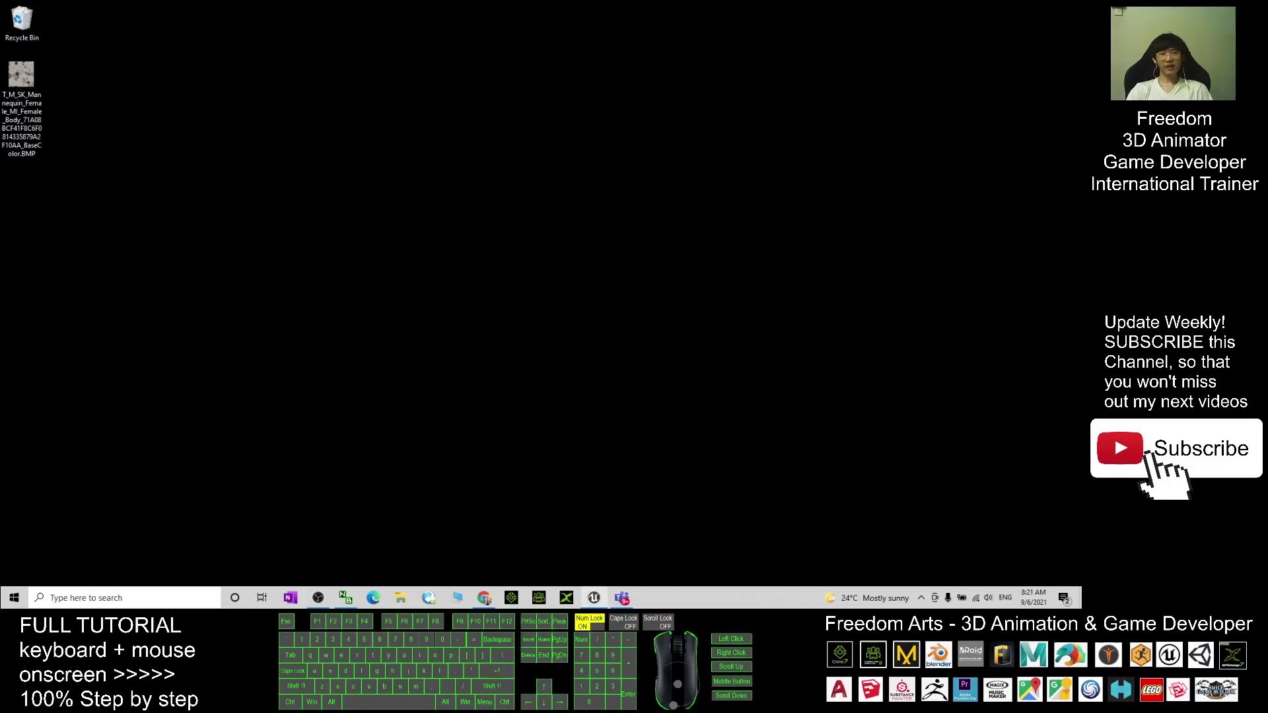